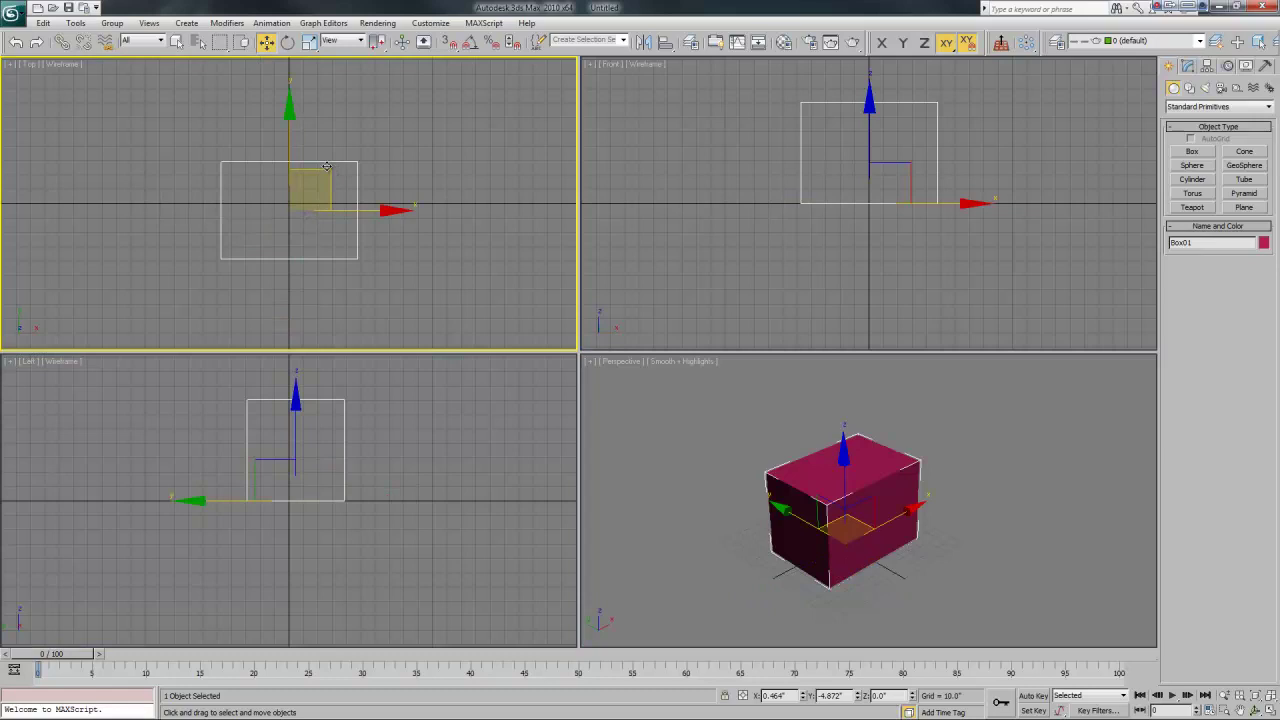
- Frame the box in the viewports and choose View as the reference coordinate system for the Move tool
scroll(340, 205, "up", 3)
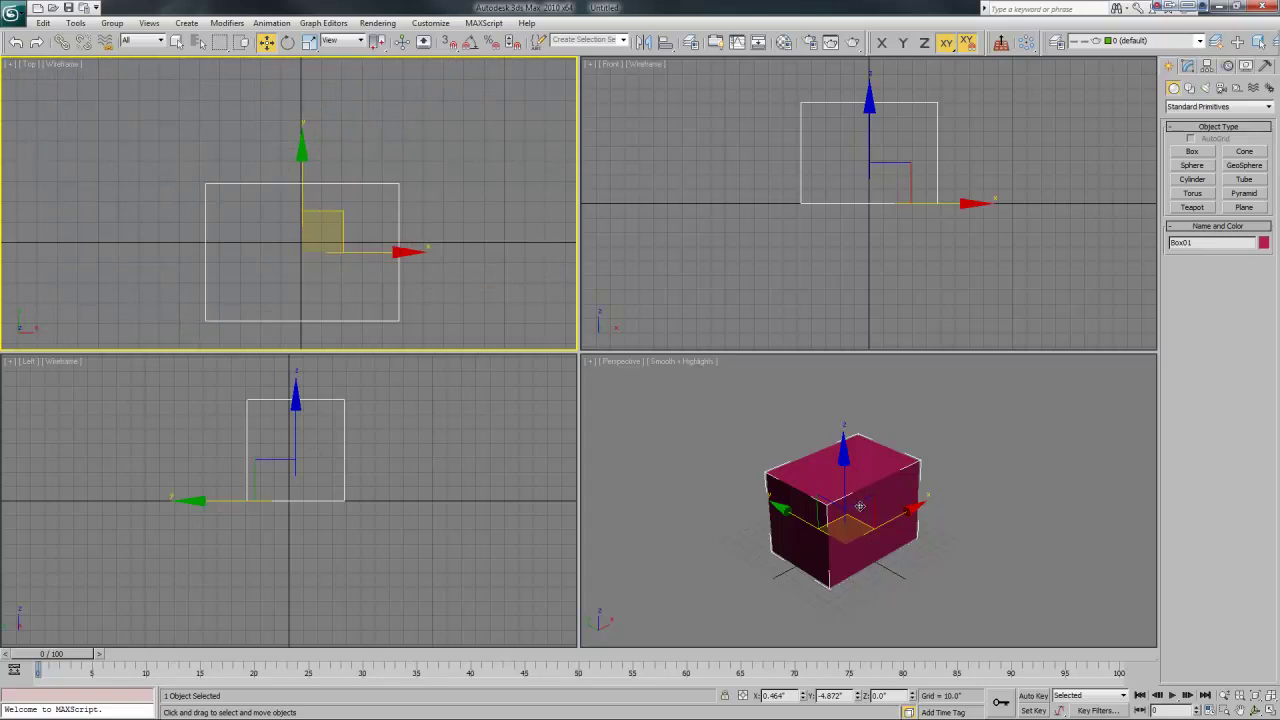
key("alt+z")
left_click_drag(845, 512, 841, 492)
key("w")
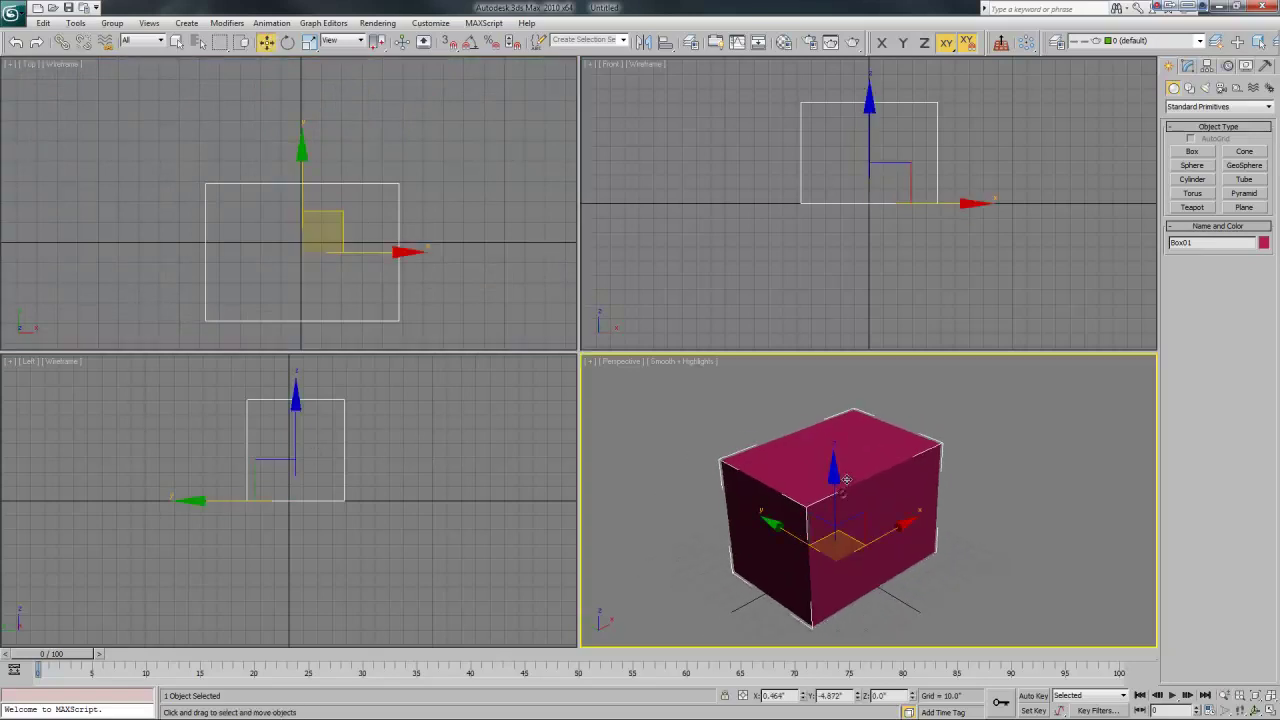
middle_click_drag(854, 163, 857, 176)
middle_click_drag(340, 241, 344, 229)
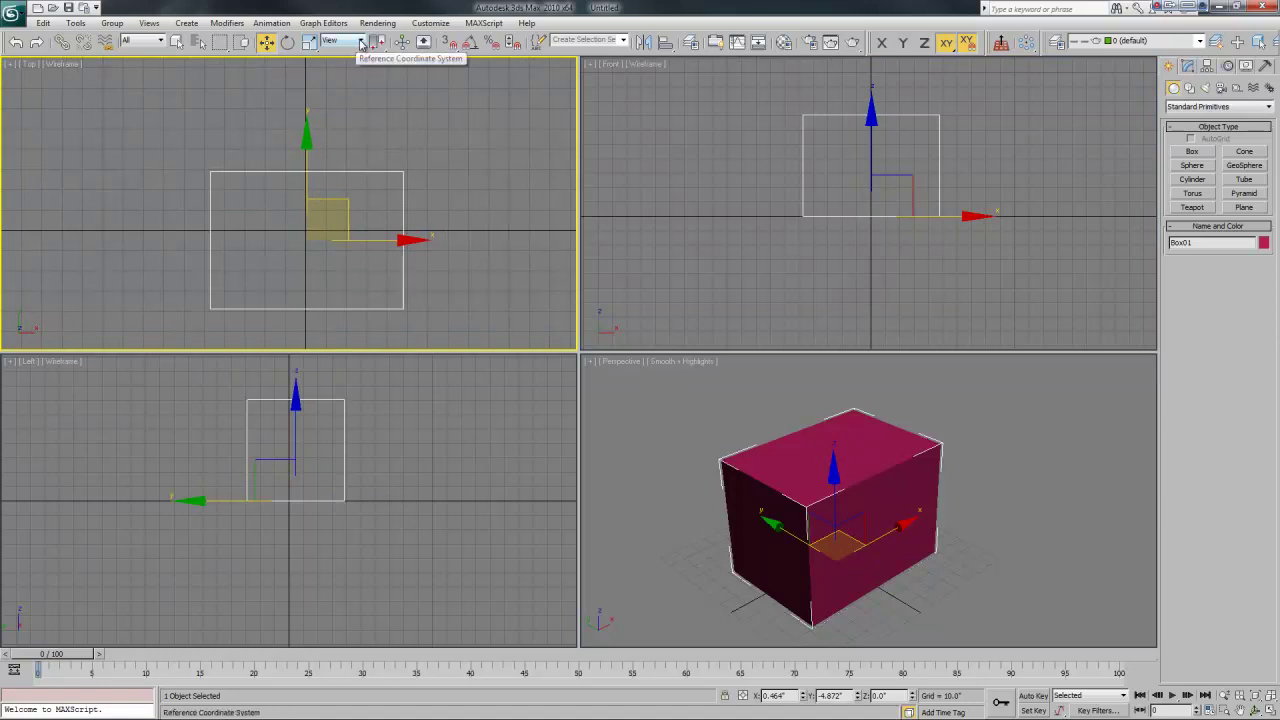
left_click(361, 41)
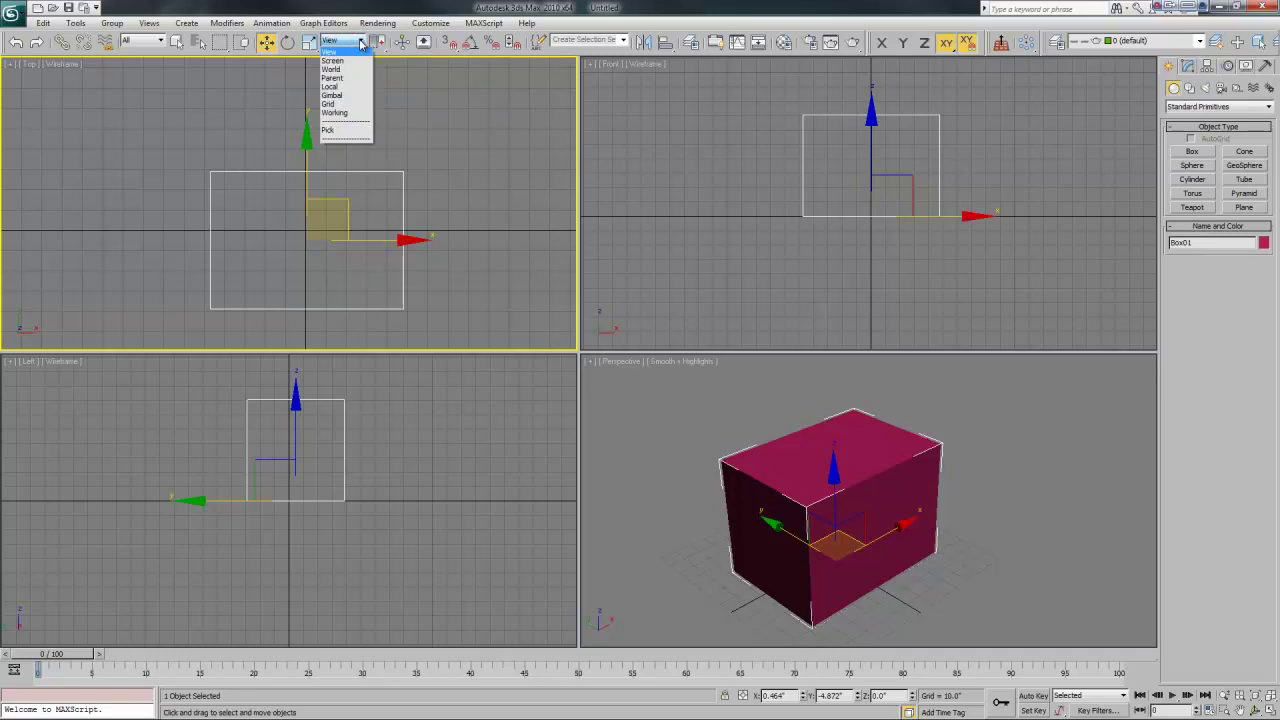
left_click(331, 51)
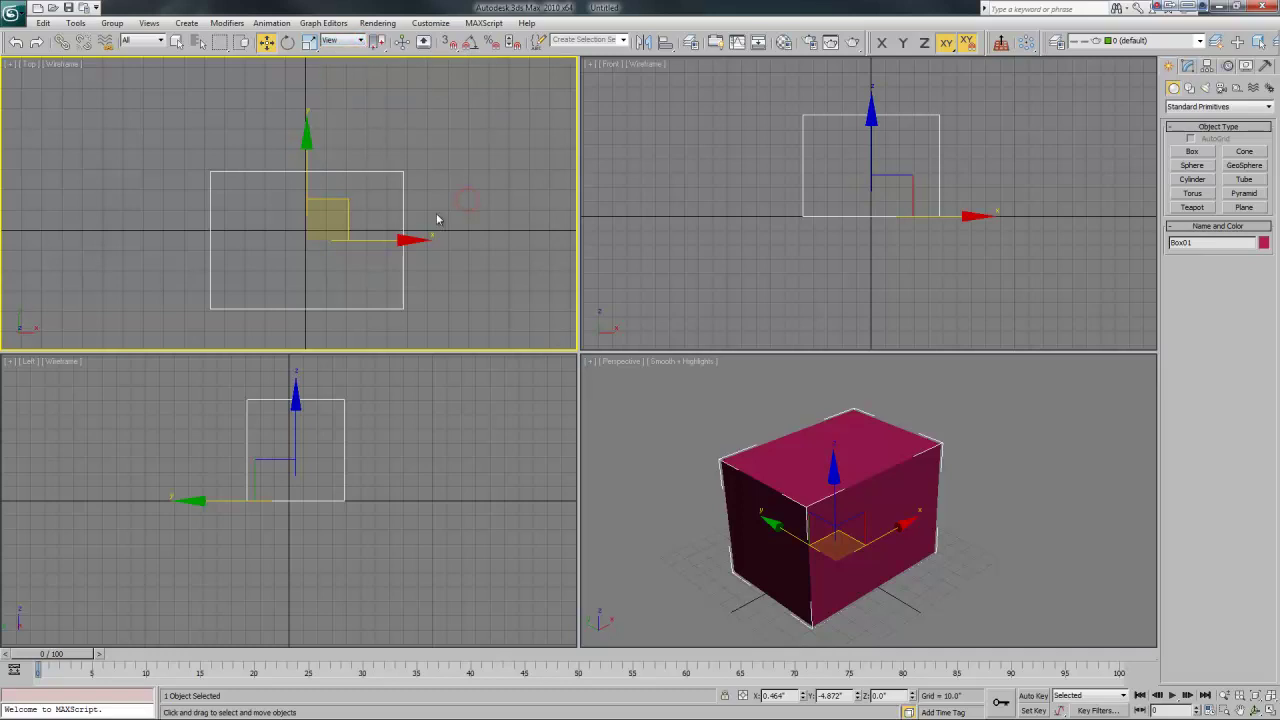
right_click(344, 196)
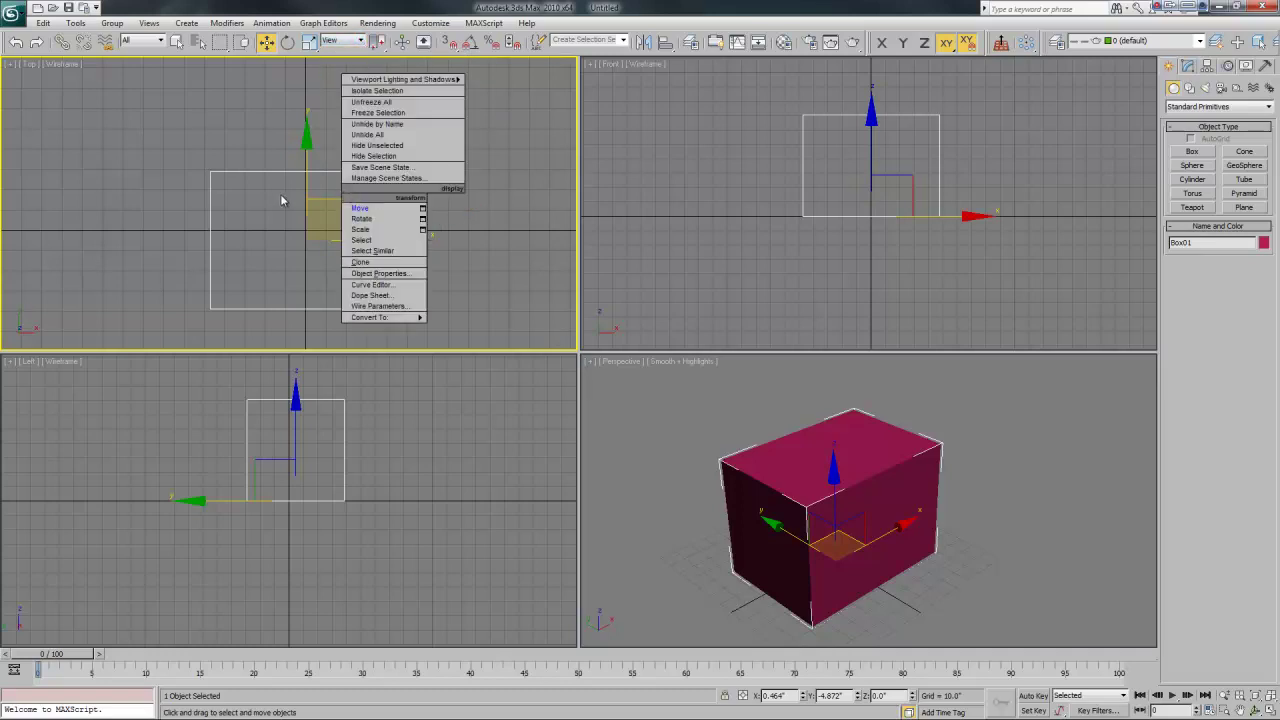
left_click(270, 200)
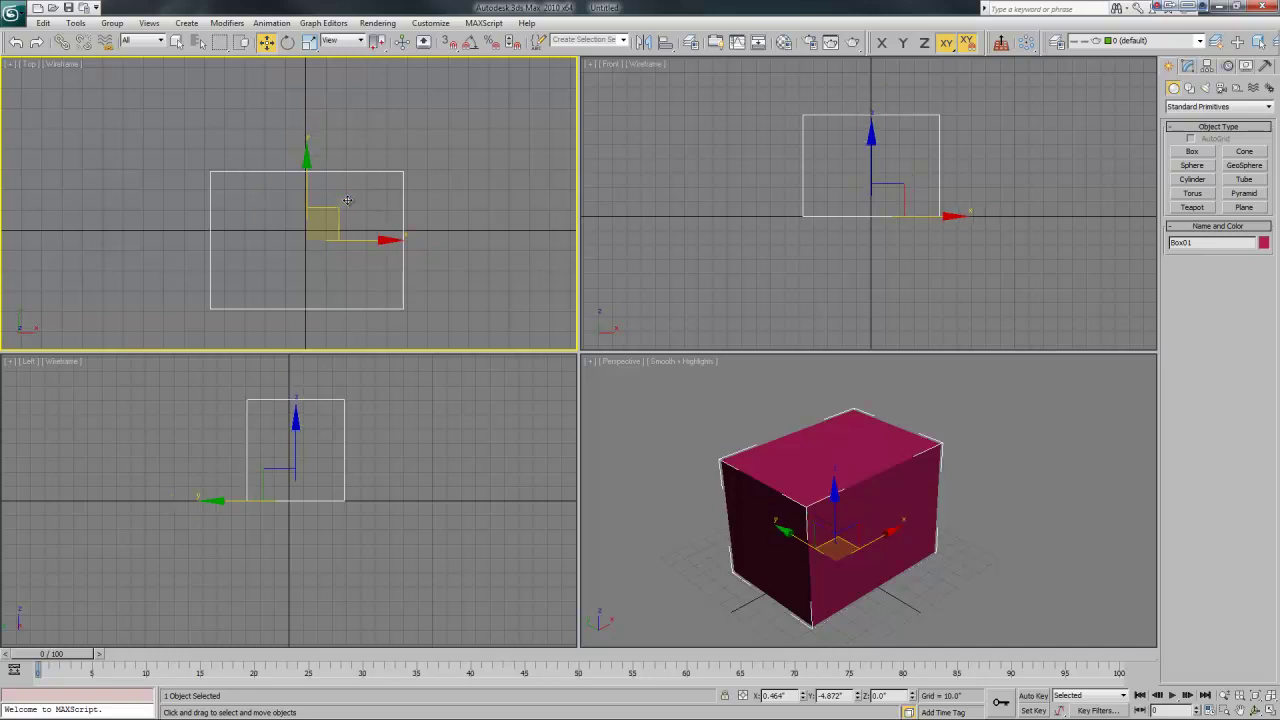
- Shrink and enlarge the move gizmo repeatedly, leaving it slightly smaller than its starting size
key("equal")
key("equal")
key("equal")
key("minus")
key("minus")
key("minus")
key("minus")
key("minus")
key("minus")
key("equal")
key("equal")
key("equal")
key("equal")
key("equal")
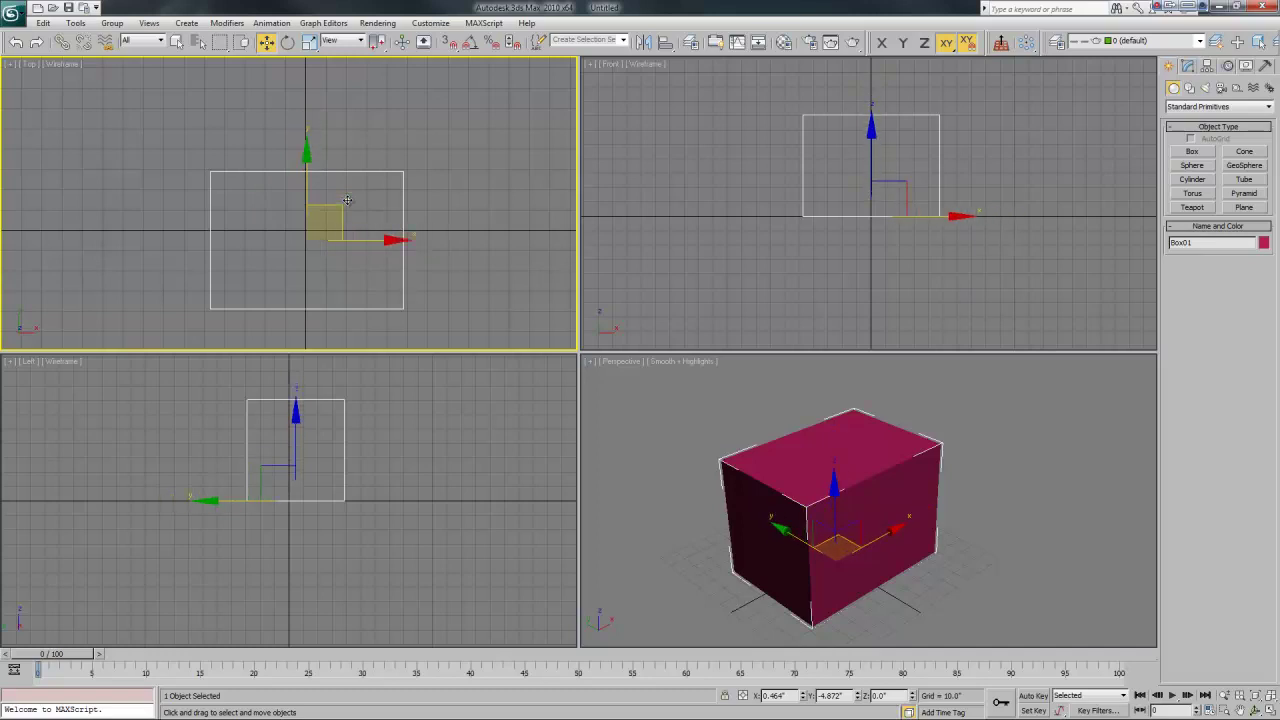
key("minus")
key("minus")
key("minus")
key("minus")
key("minus")
key("equal")
key("minus")
key("equal")
key("equal")
key("equal")
key("equal")
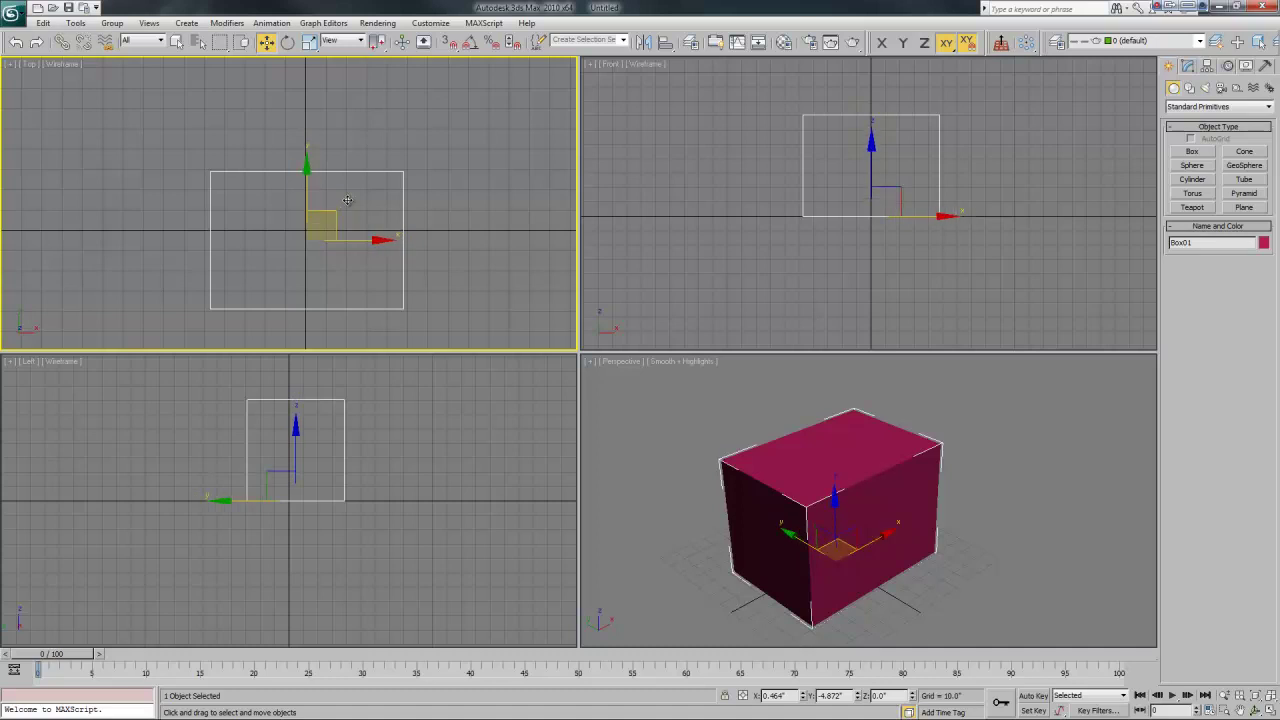
key("minus")
key("minus")
key("minus")
key("minus")
key("minus")
key("minus")
key("equal")
key("equal")
key("equal")
key("equal")
key("equal")
key("equal")
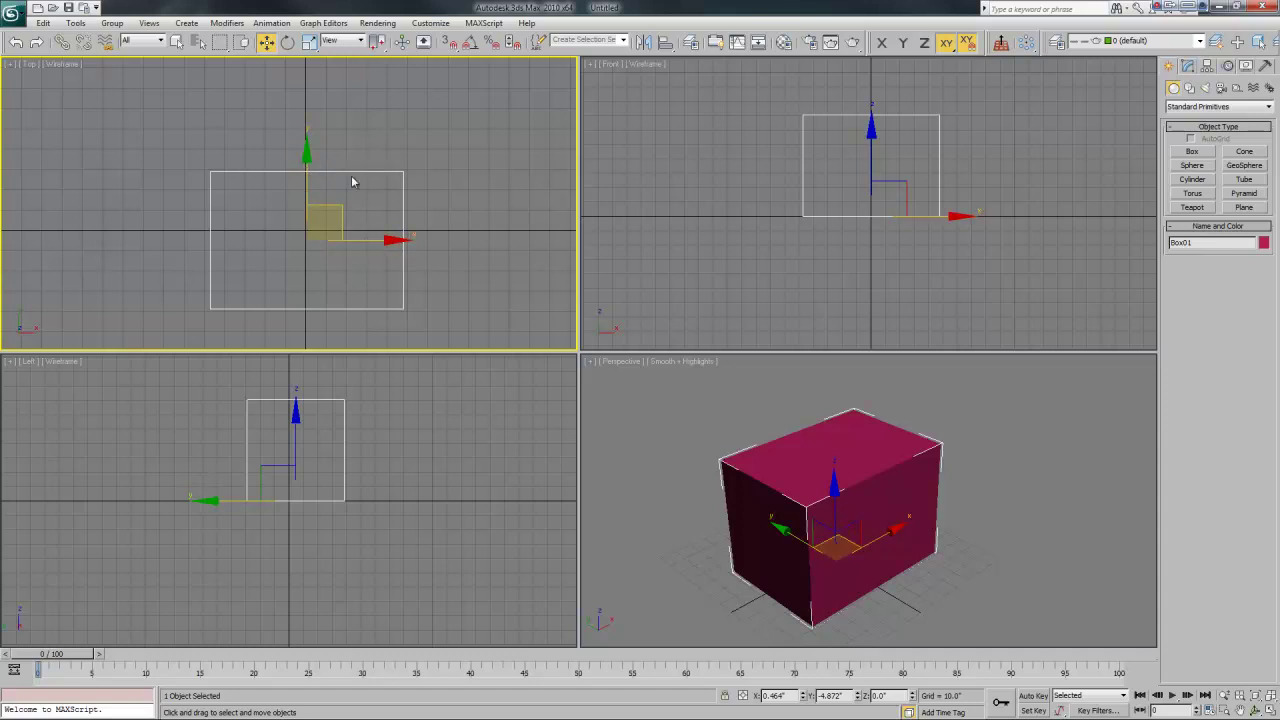
- In a maximized Top viewport, try moving the box along the Y axis, and set its Y position to 10
key("alt+w")
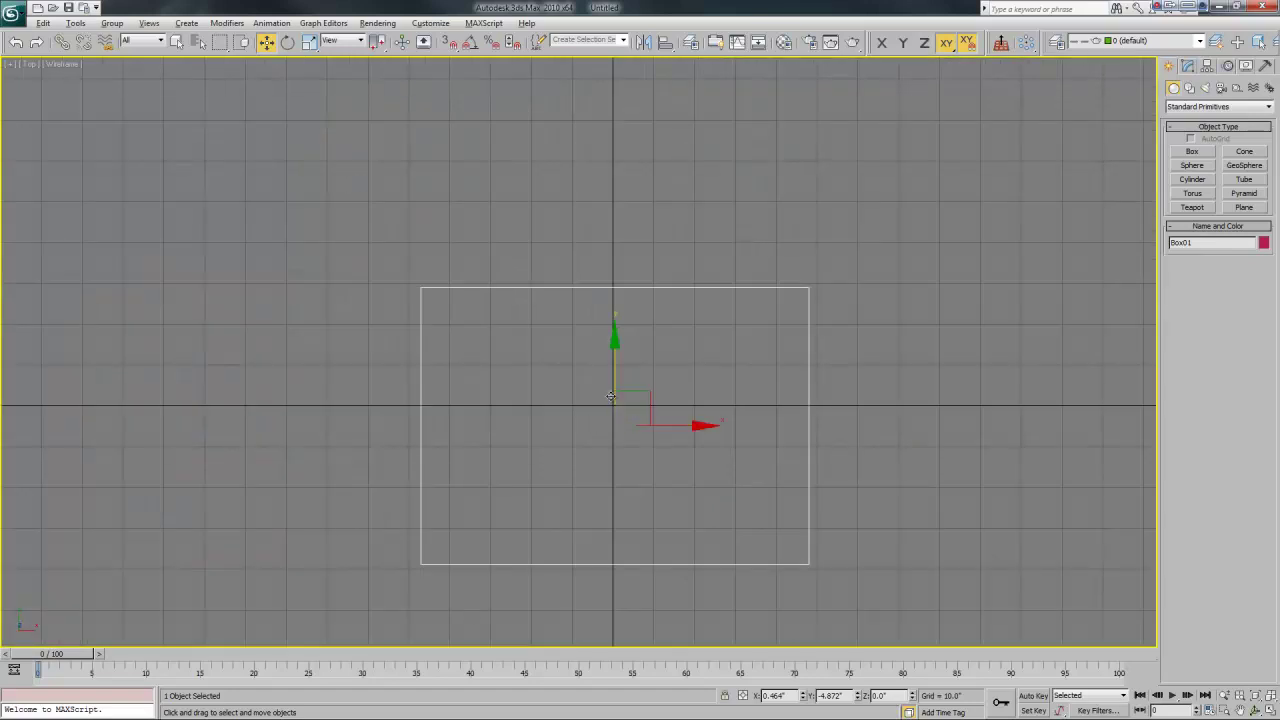
middle_click_drag(611, 395, 545, 360)
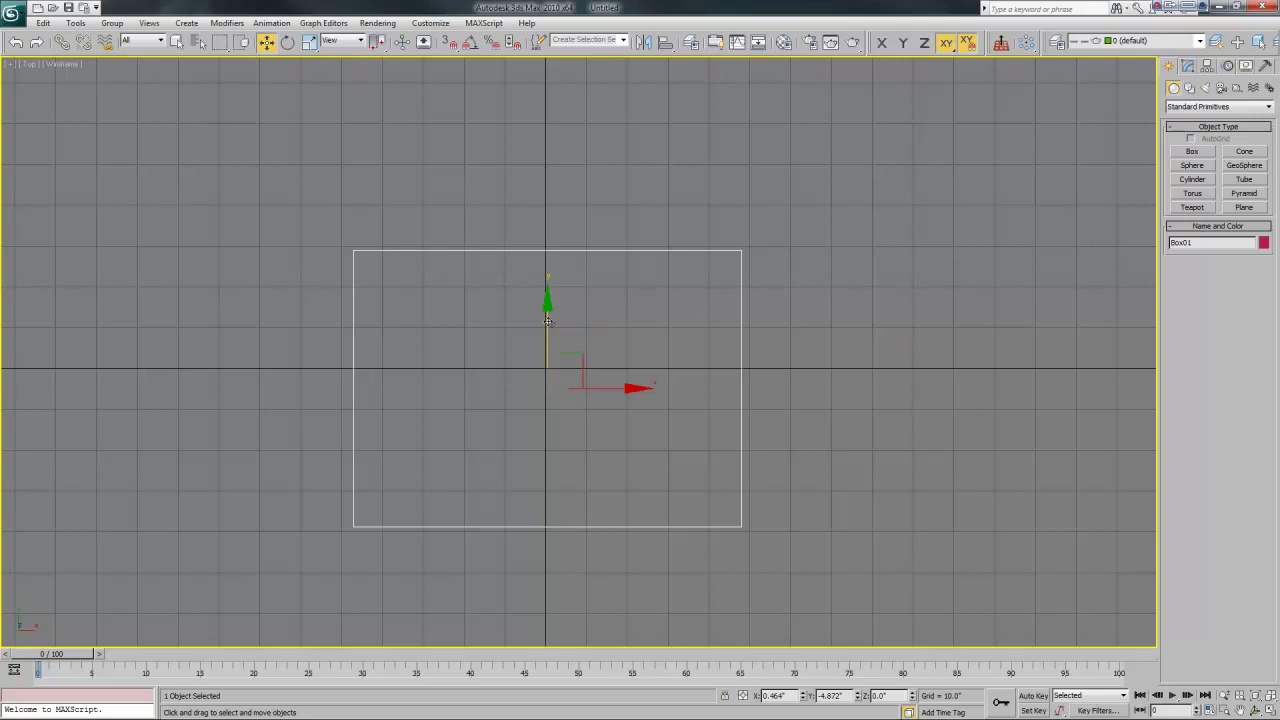
left_click_drag(547, 325, 563, 289)
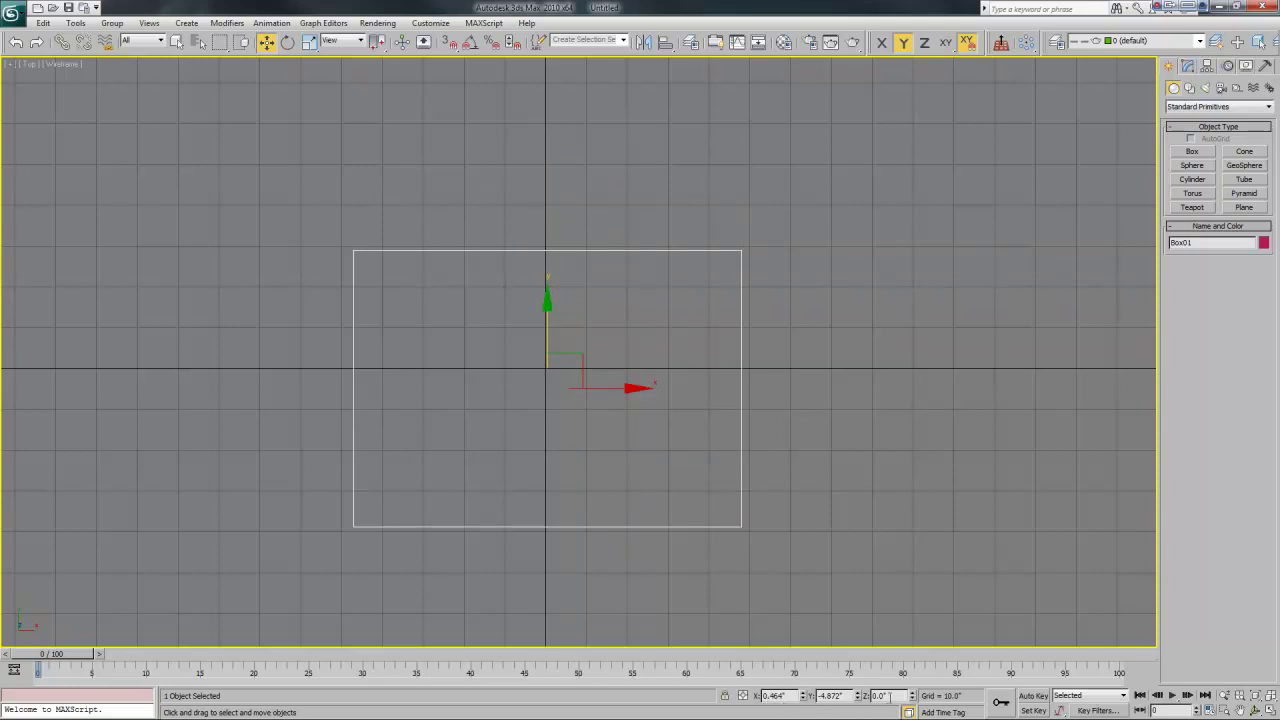
left_click_drag(547, 326, 549, 275)
double_click(847, 695)
type("10")
key("Return")
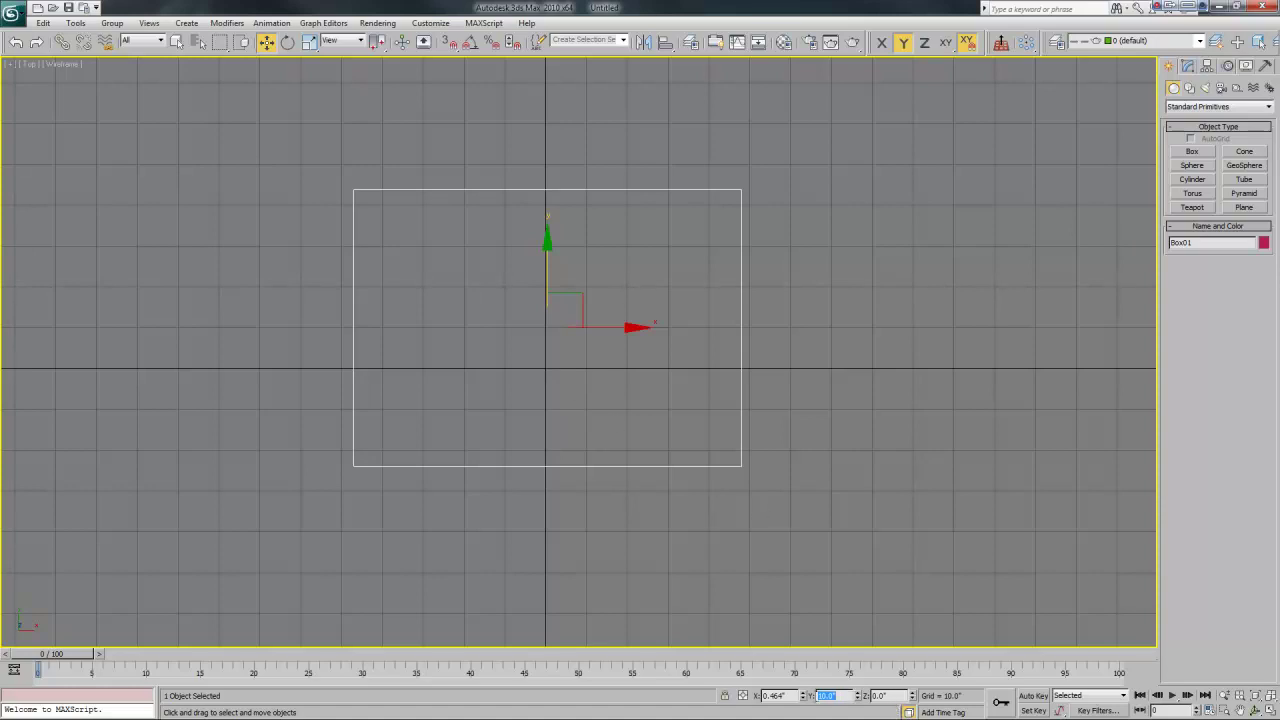
- Restore the four-viewport layout and try moving the box along X and Y in the Top viewport
mouse_move(613, 328)
left_mouse_down()
mouse_move(769, 327)
mouse_move(549, 327)
mouse_move(786, 327)
mouse_move(612, 327)
left_mouse_up()
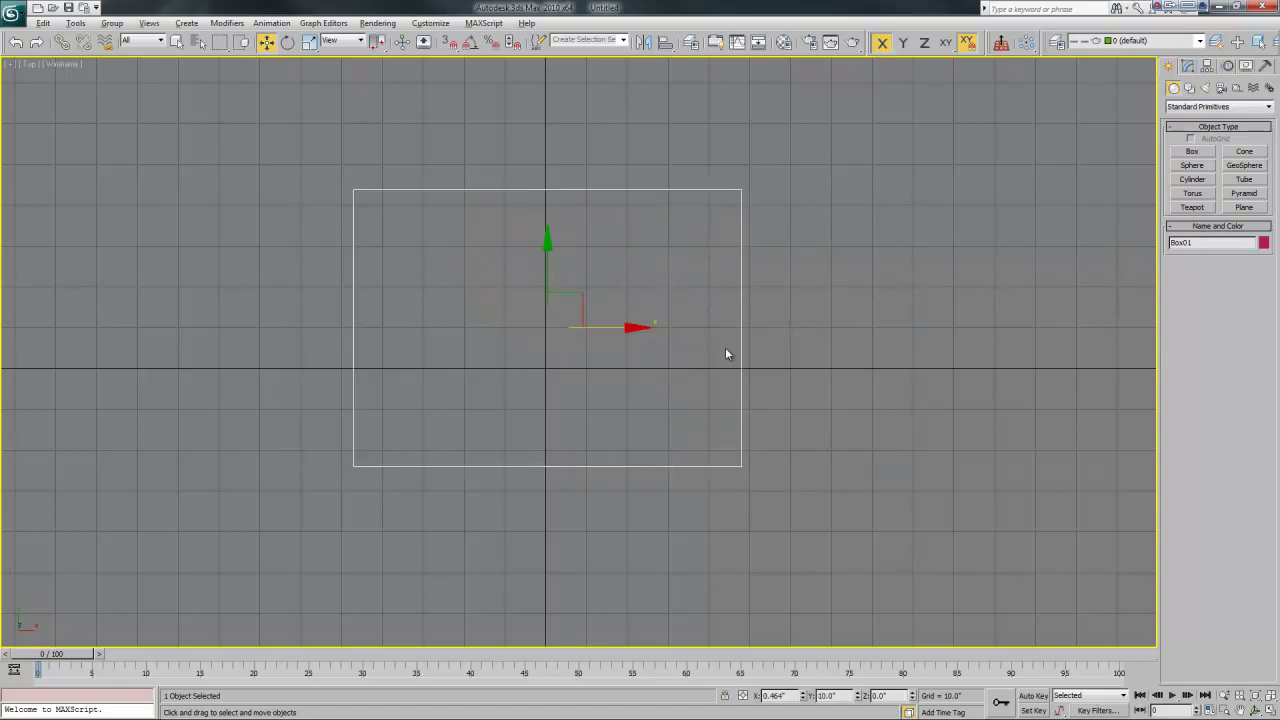
key("alt+w")
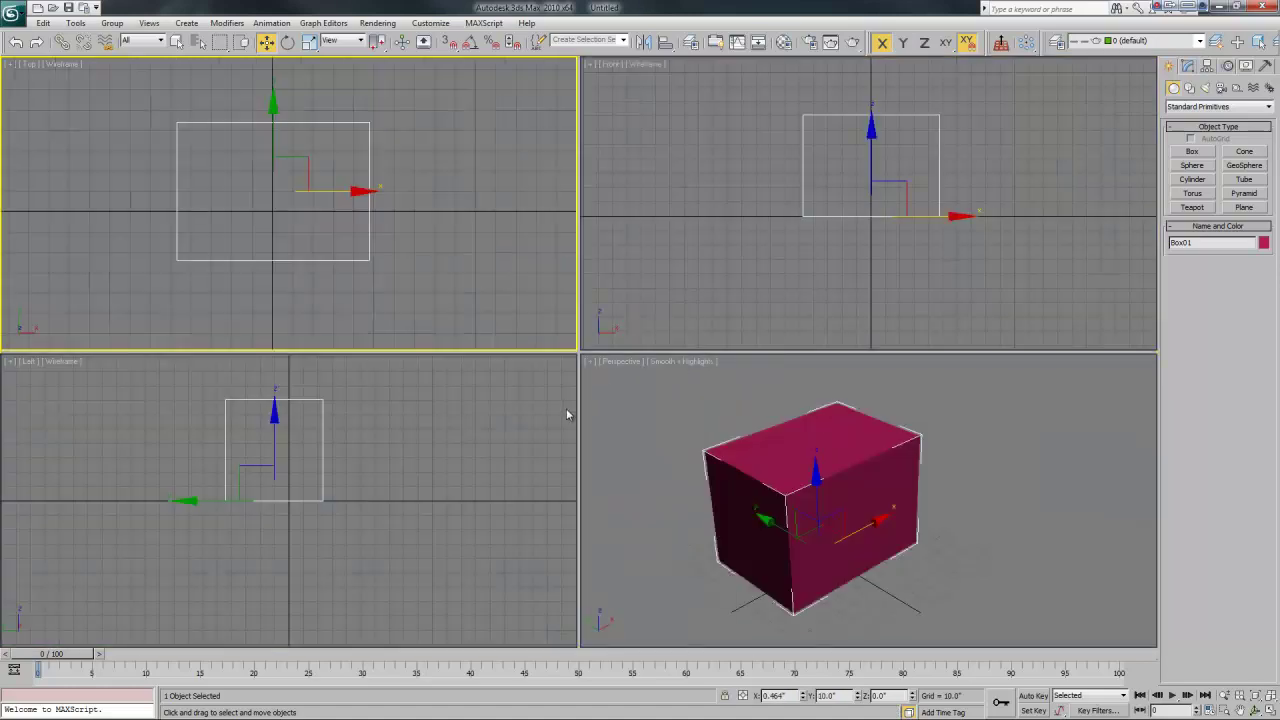
left_click(916, 218)
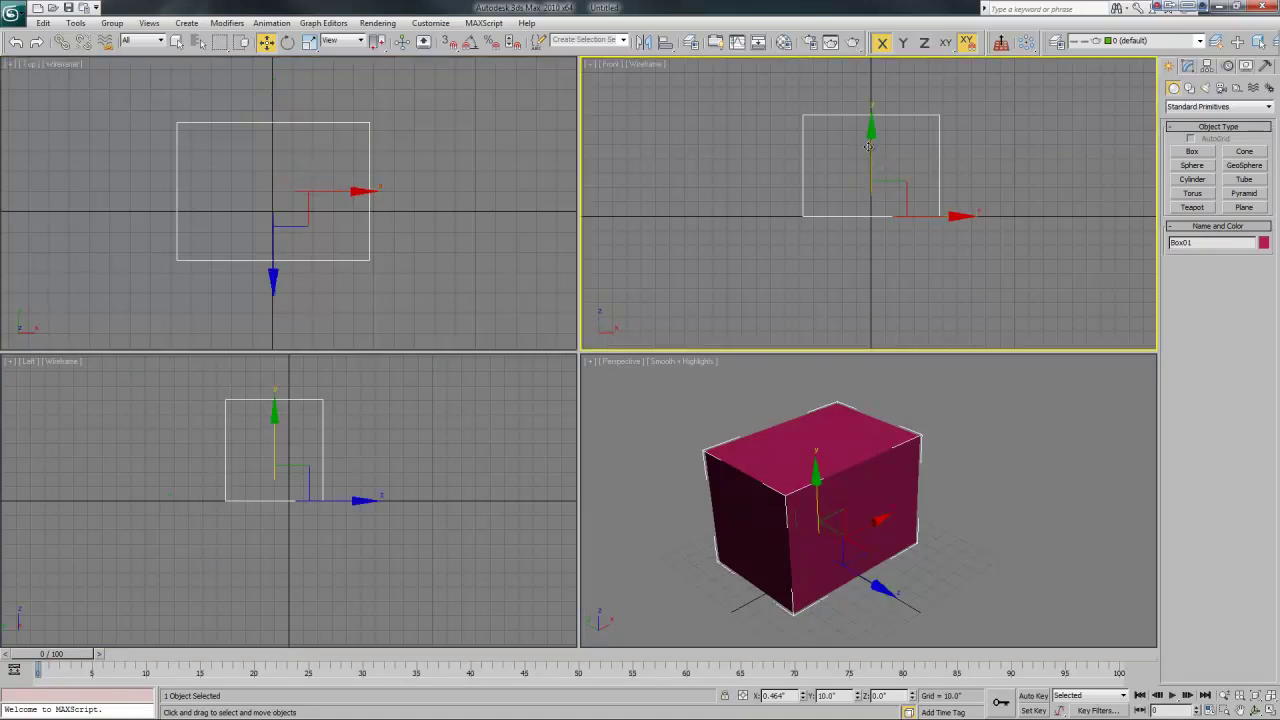
left_click(289, 210)
left_click_drag(342, 193, 410, 207)
right_click(406, 207)
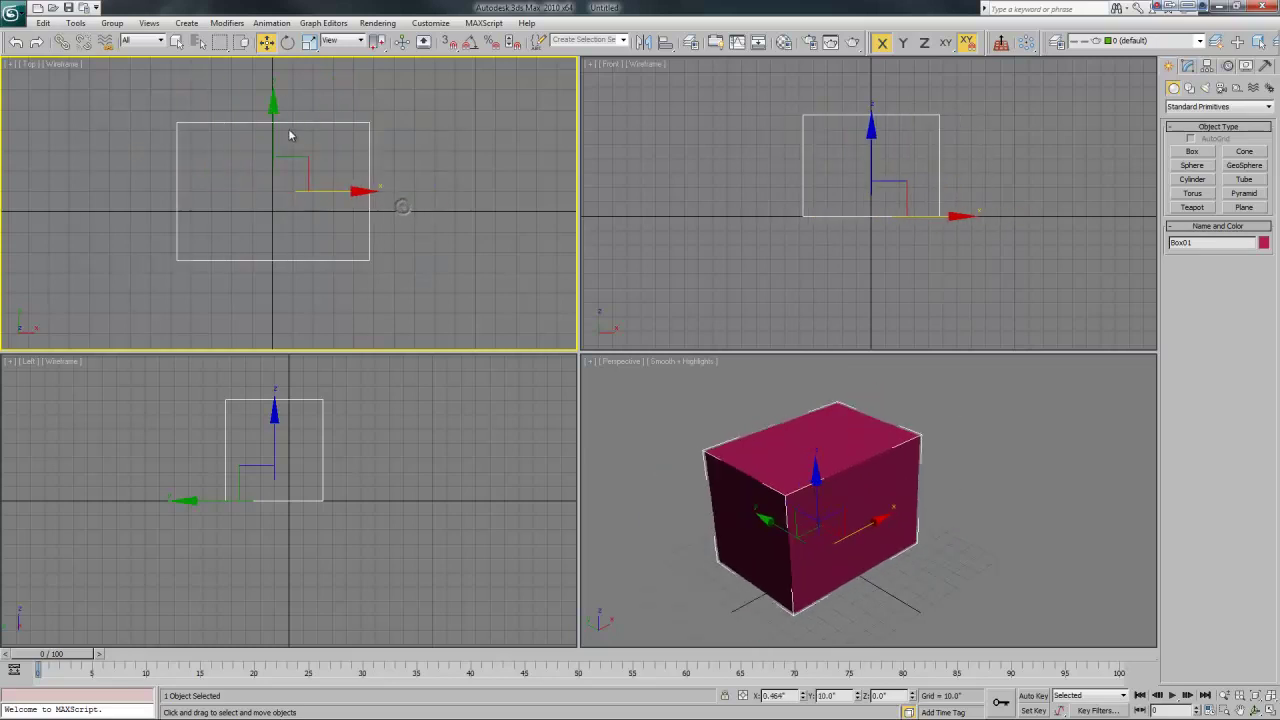
mouse_move(274, 134)
left_mouse_down()
mouse_move(274, 212)
mouse_move(280, 134)
left_mouse_up()
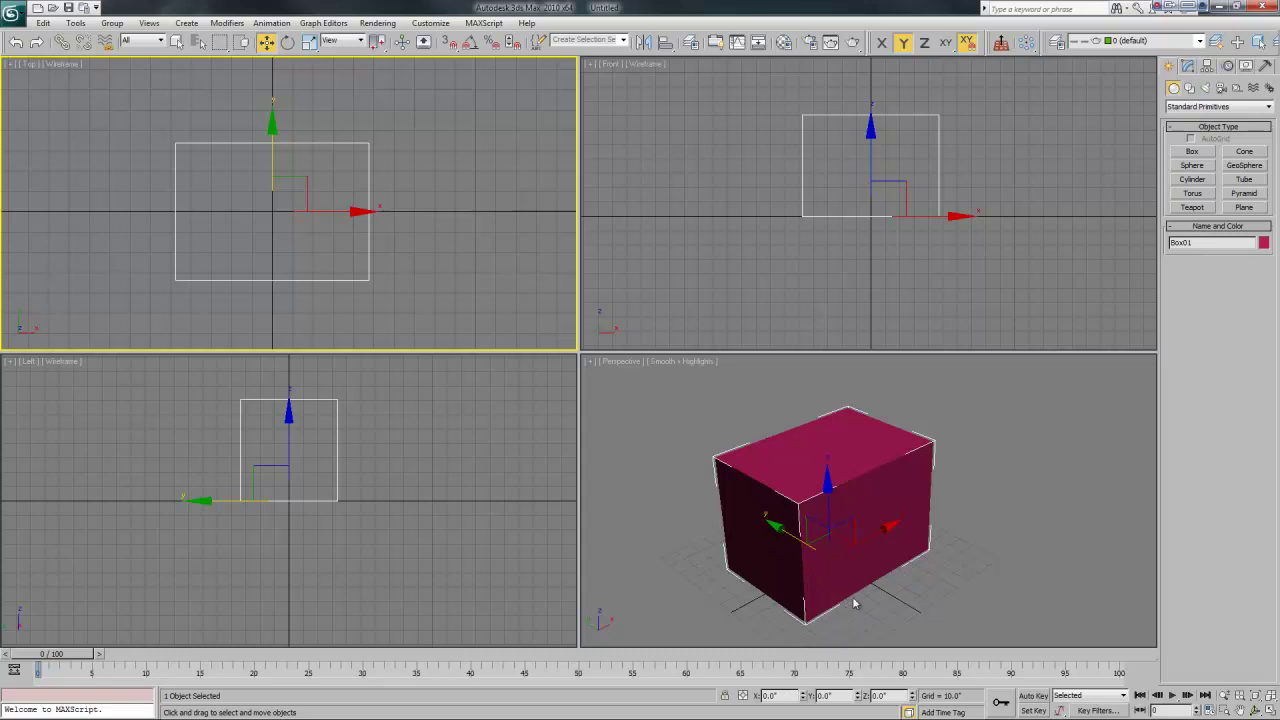
- Set the box's absolute X, Y and Z positions to 10 each
left_click(780, 694)
double_click(766, 695)
type("10")
key("Return")
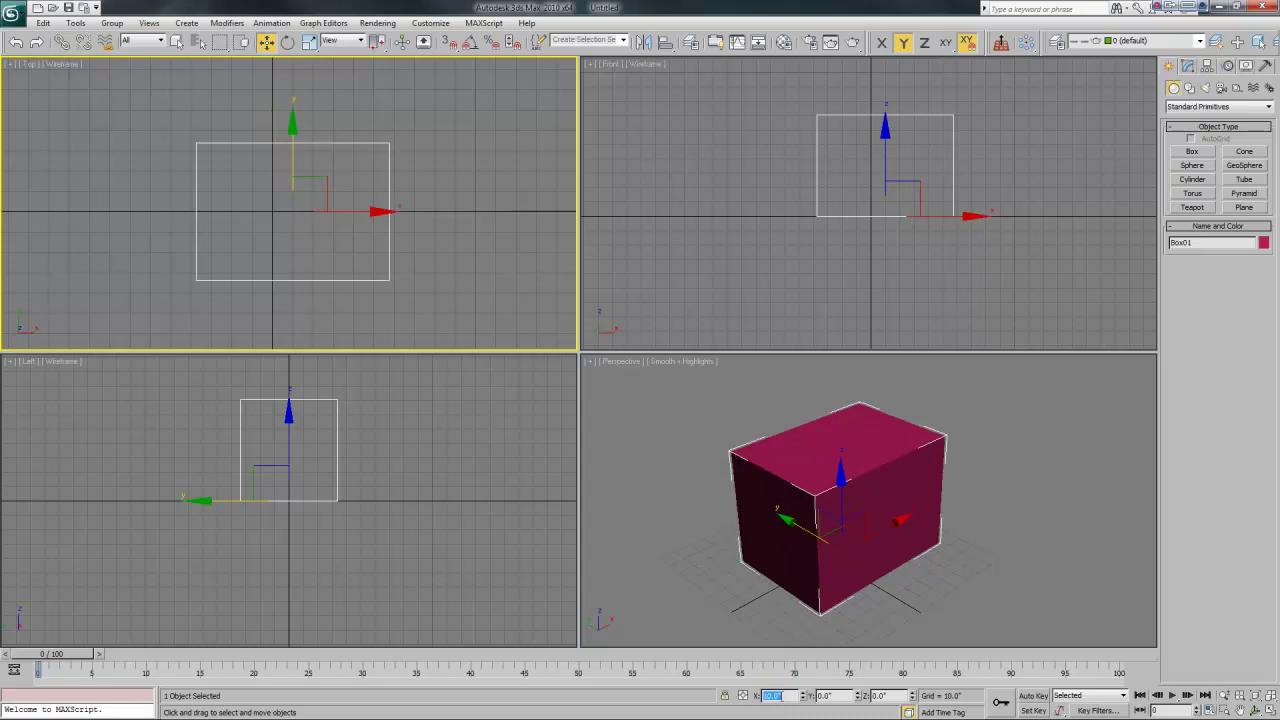
double_click(820, 695)
type("10")
key("Return")
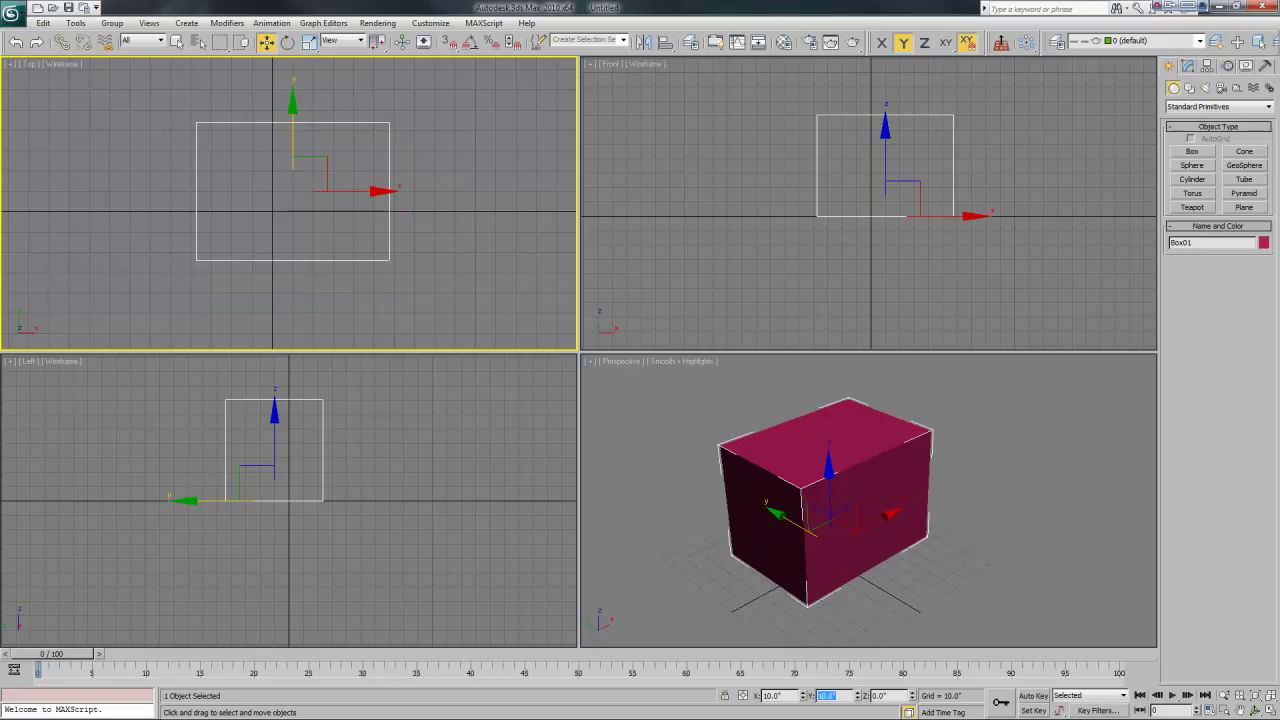
left_click(878, 695)
key("Return")
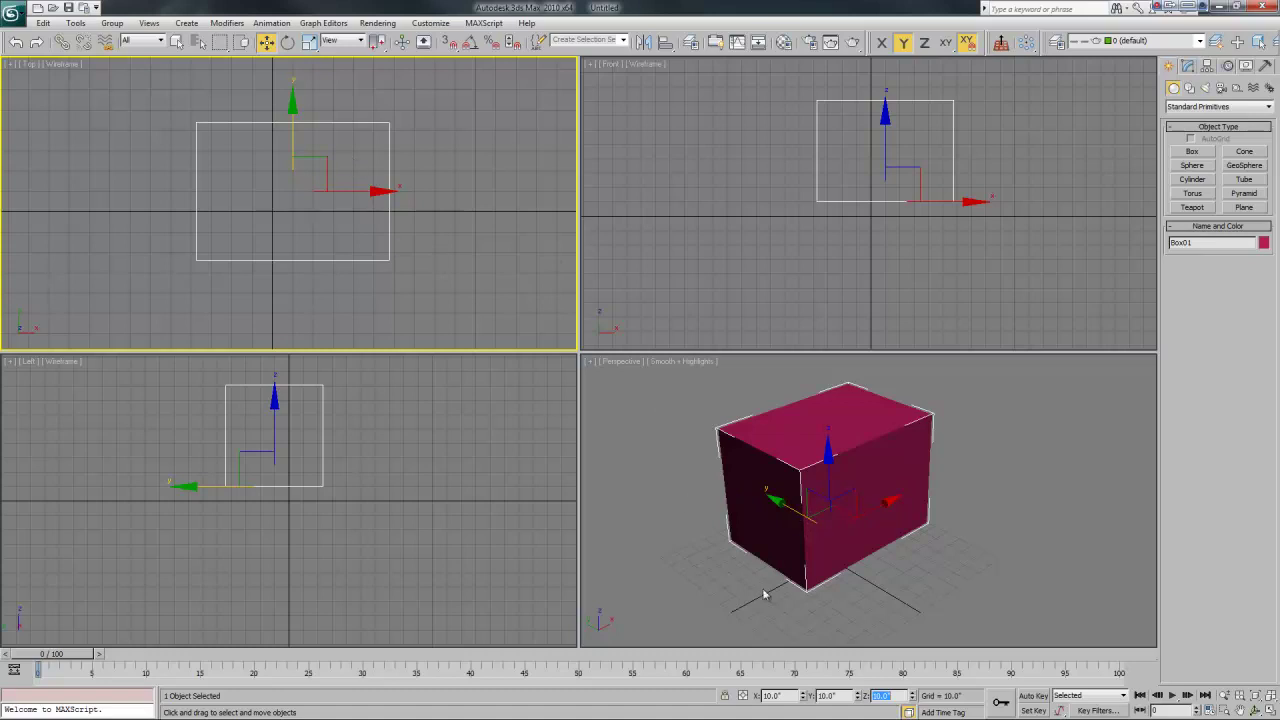
- Reset the box's Z, Y and X positions to 0
right_click(912, 700)
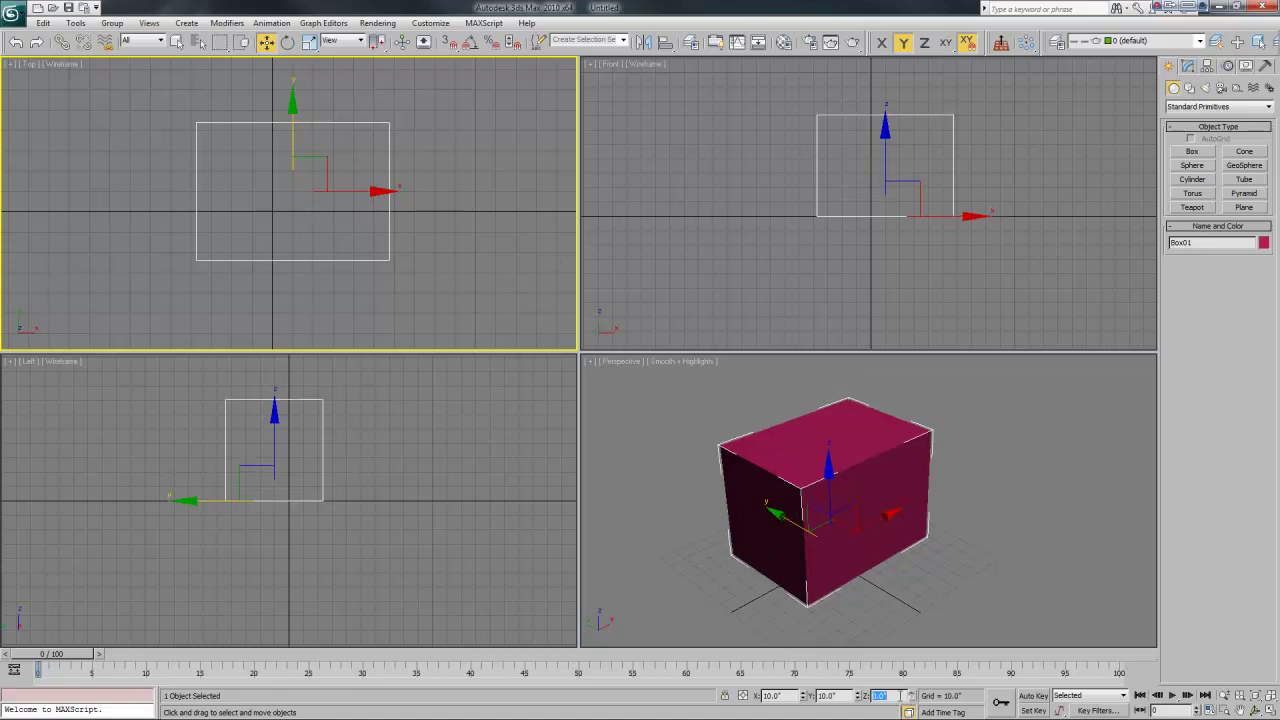
right_click(858, 700)
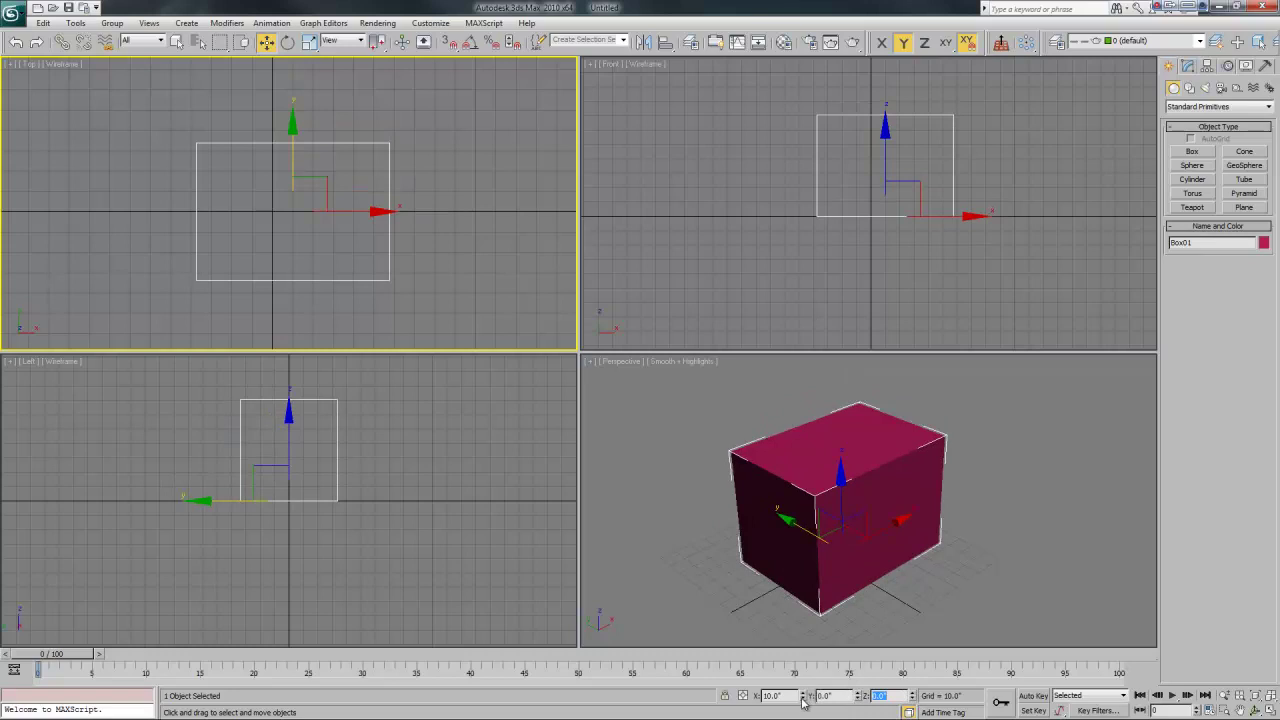
right_click(804, 697)
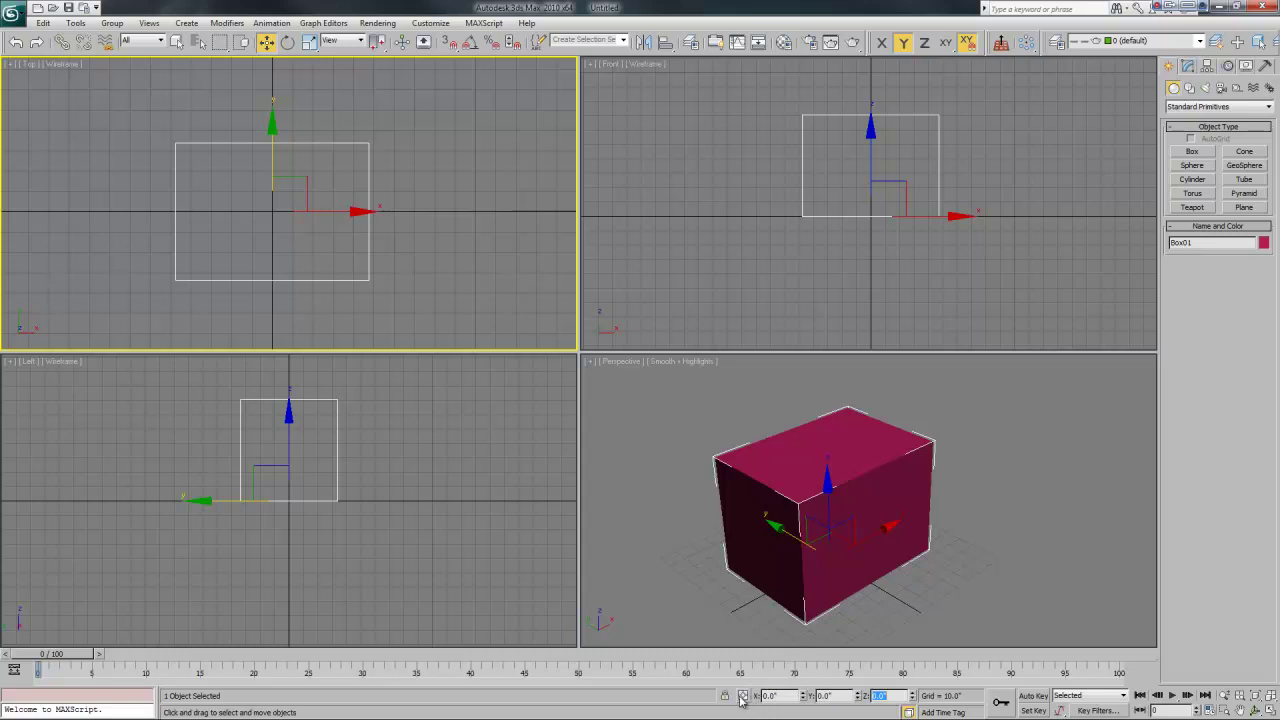
- Switch coordinate entry to offset mode and offset the box by 10 along each of X, Y and Z
left_click(743, 696)
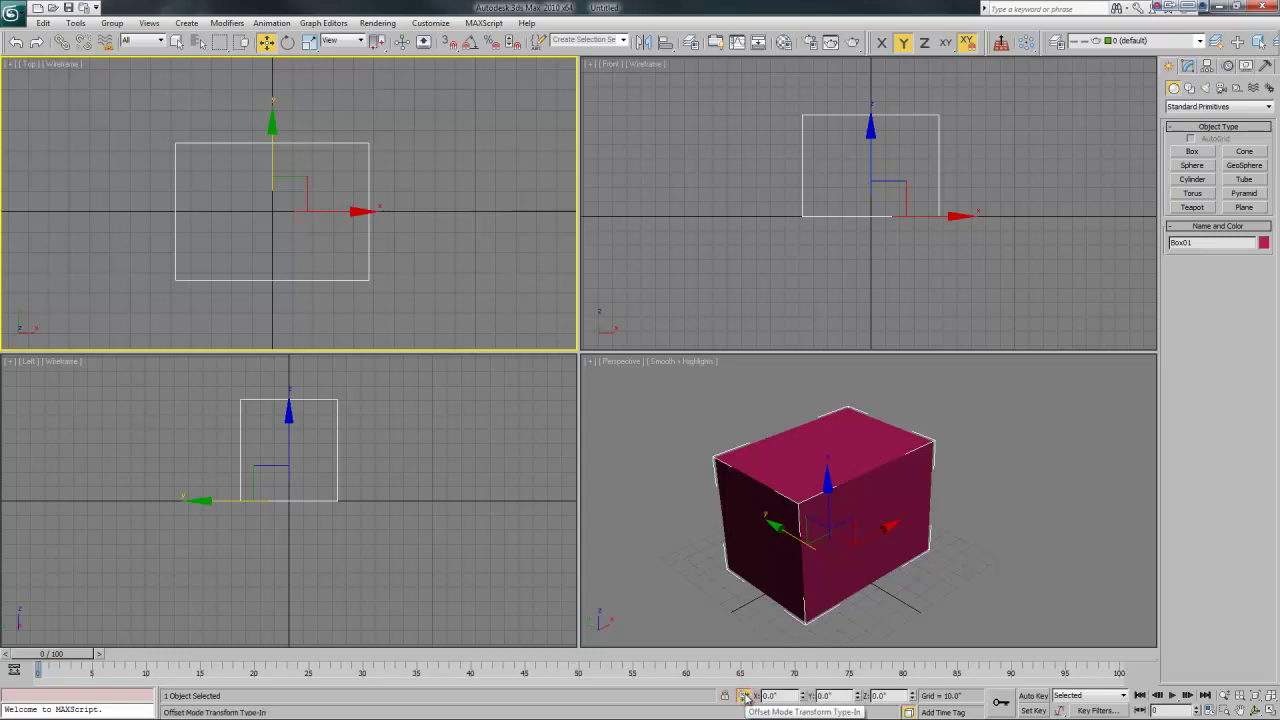
double_click(776, 696)
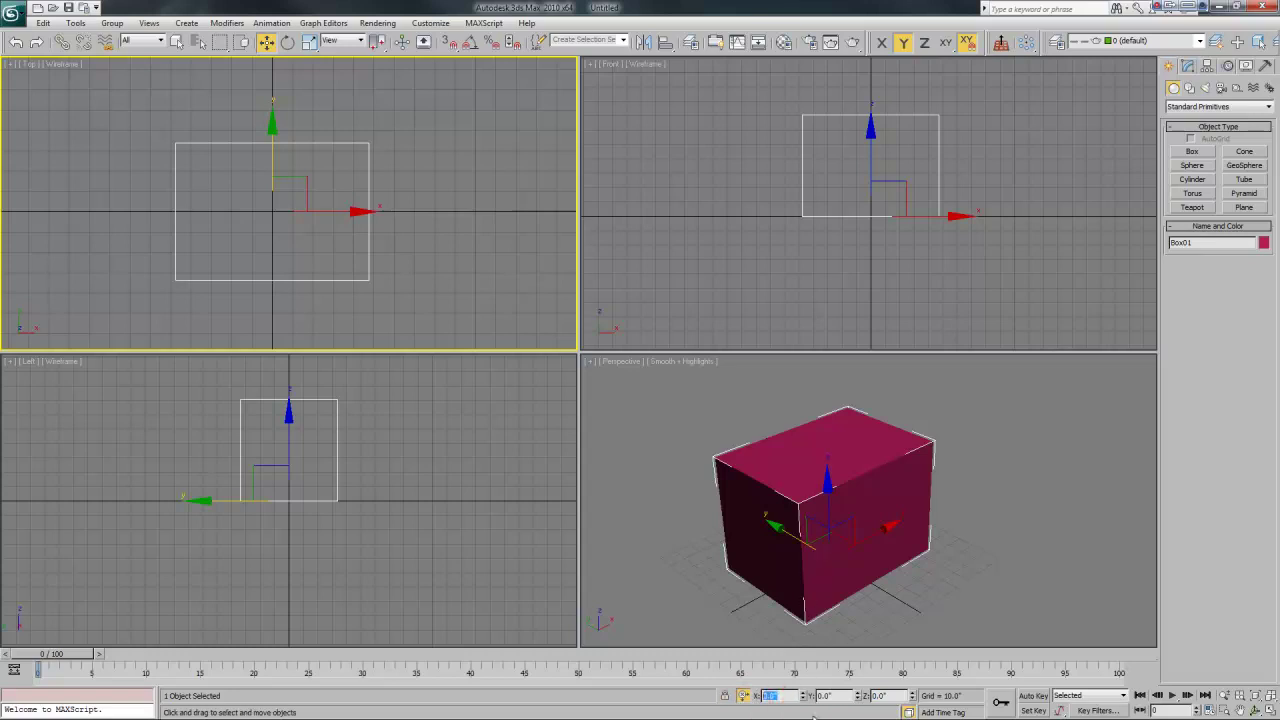
key("Return")
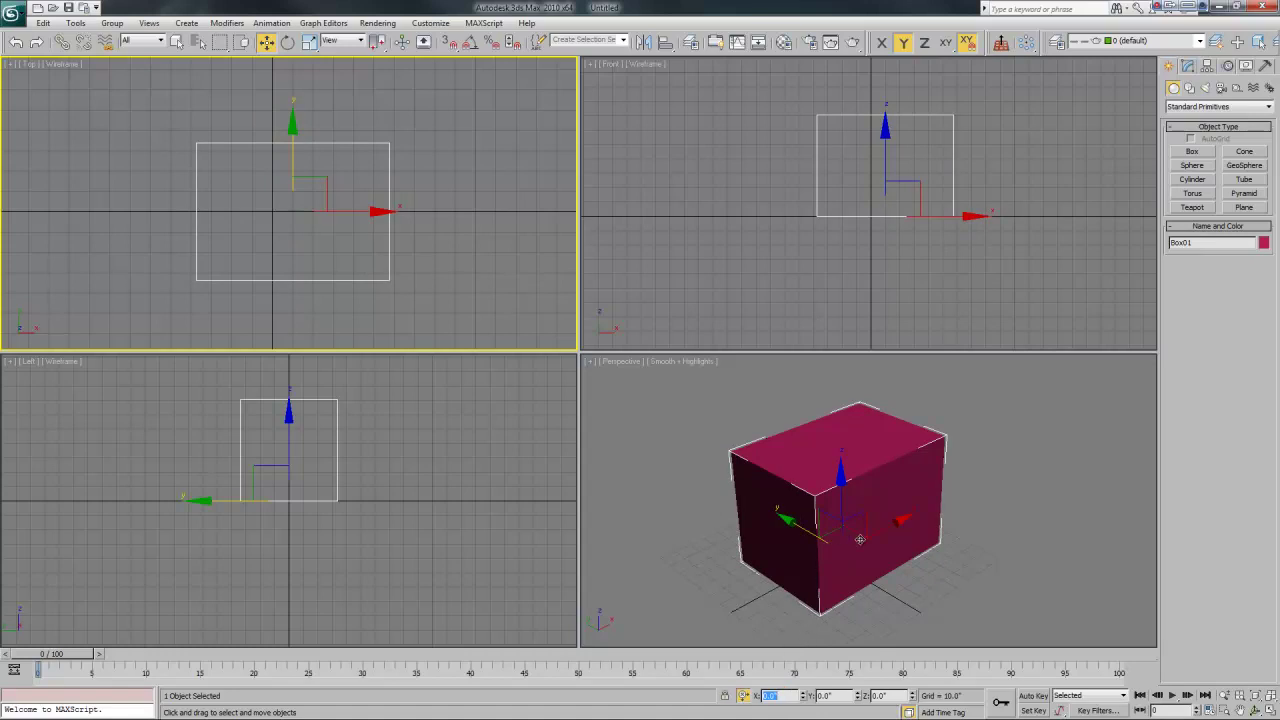
left_click(830, 696)
key("Return")
double_click(888, 696)
type("10")
key("Return")
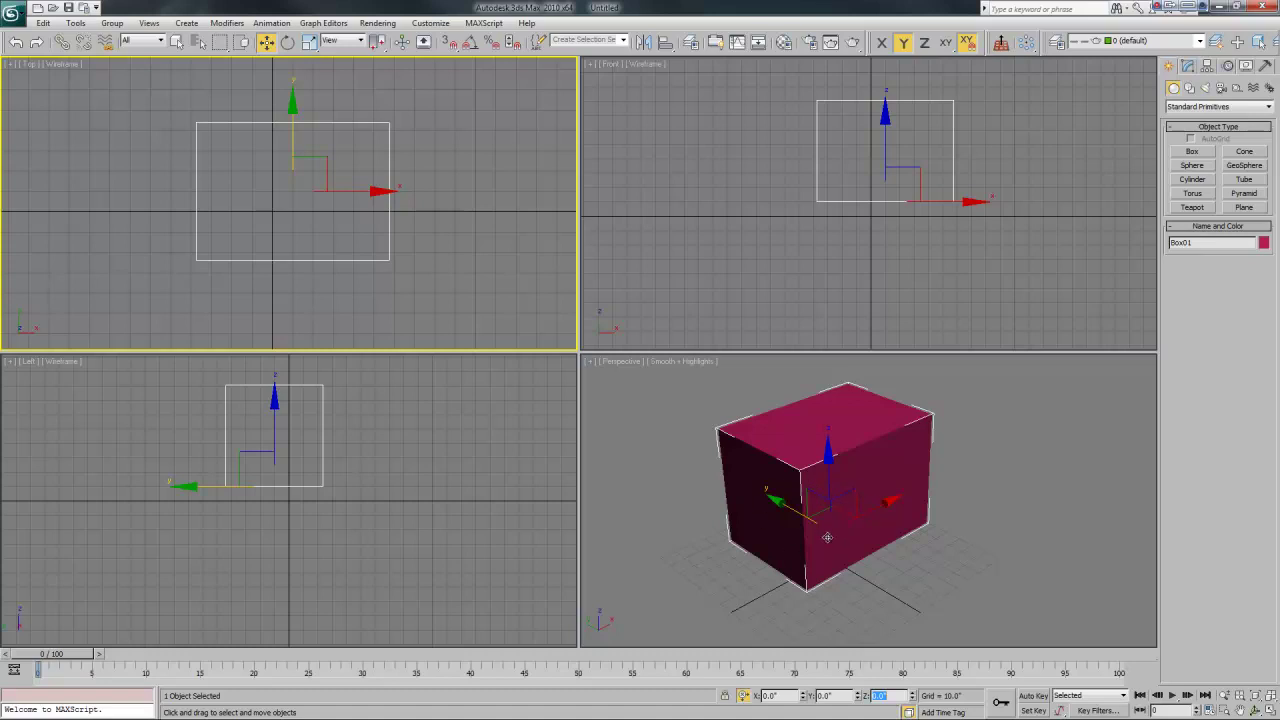
- Switch coordinate entry back to absolute mode and lock the selection, testing a Y move of the box in the Perspective viewport
left_click(743, 695)
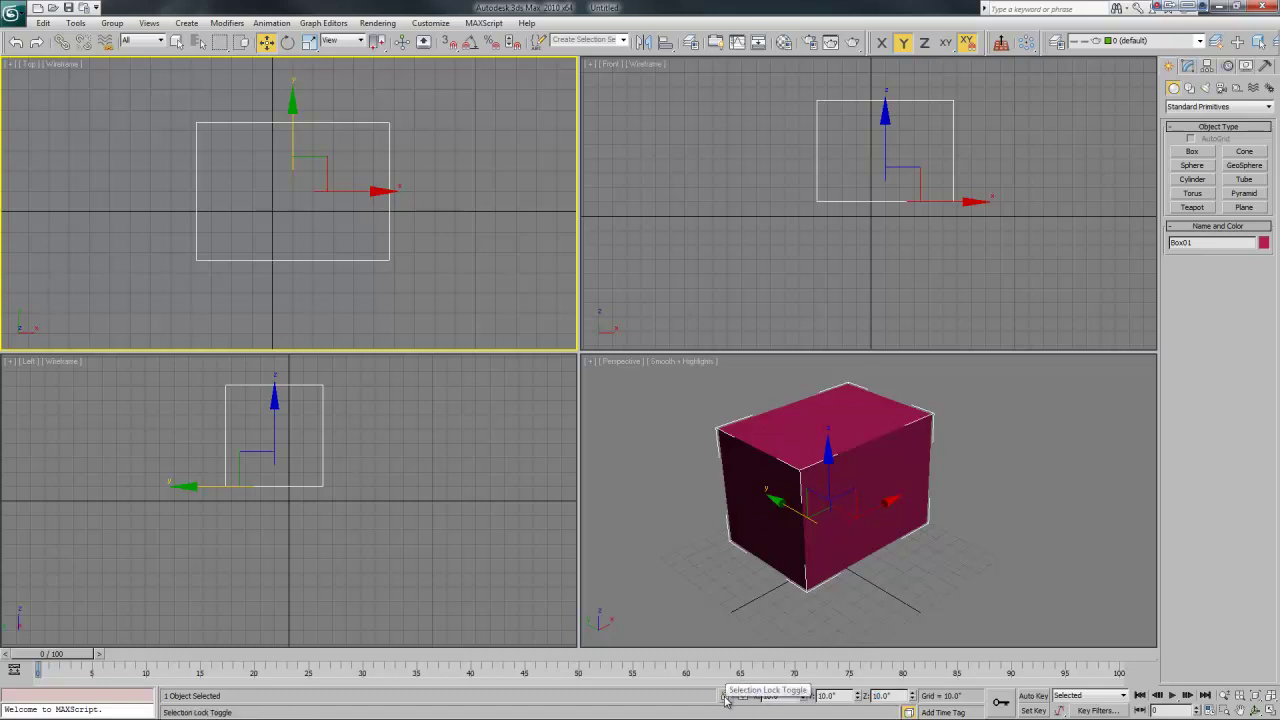
left_click_drag(797, 488, 810, 535)
right_click(810, 535)
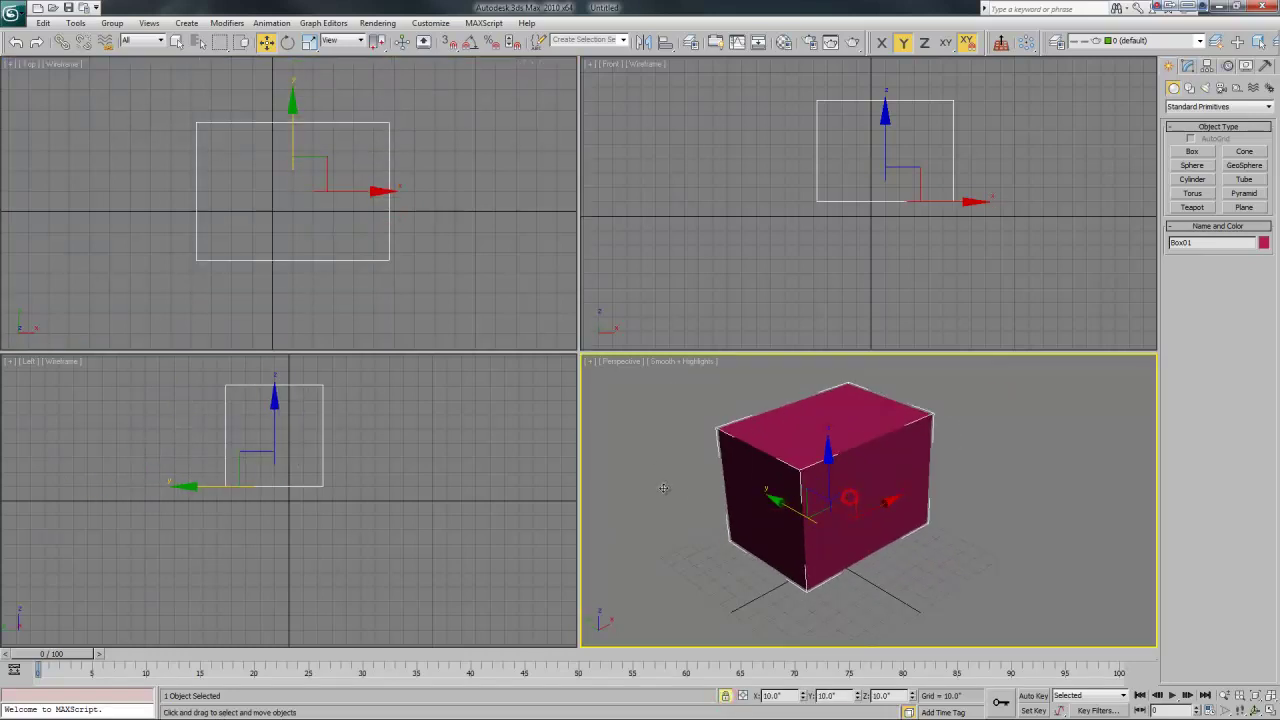
left_click_drag(732, 404, 773, 424)
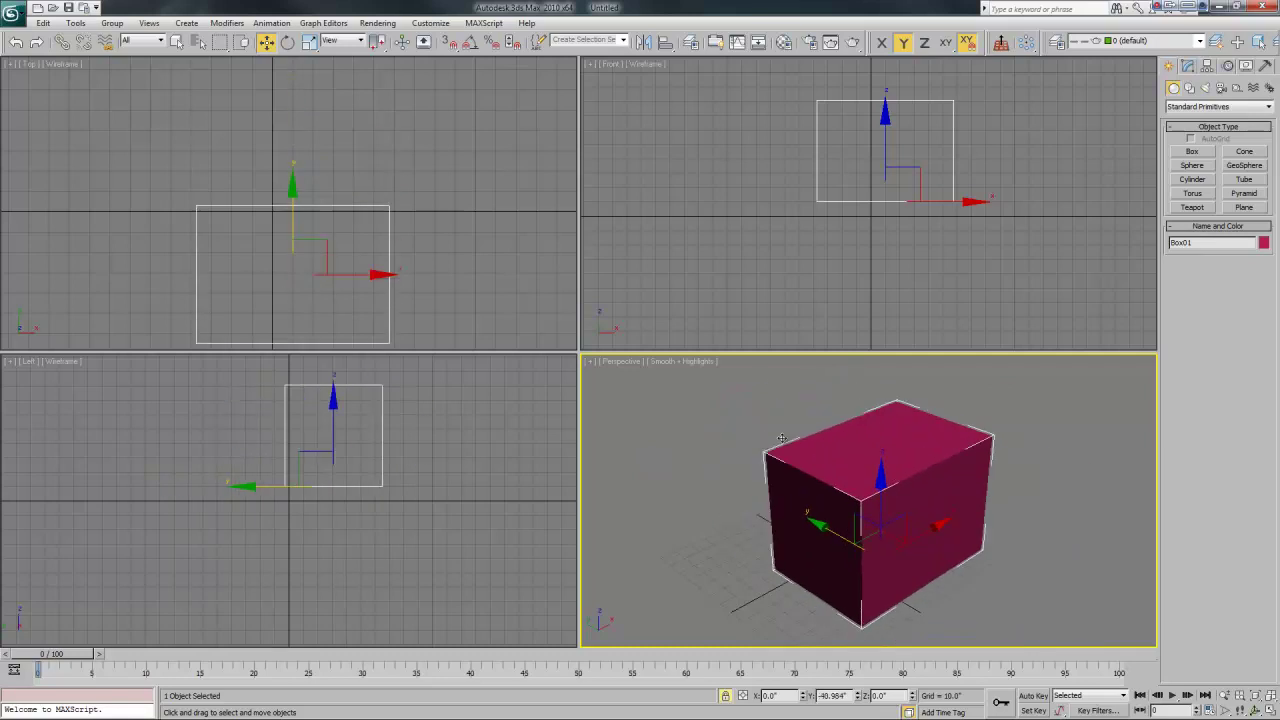
right_click(782, 438)
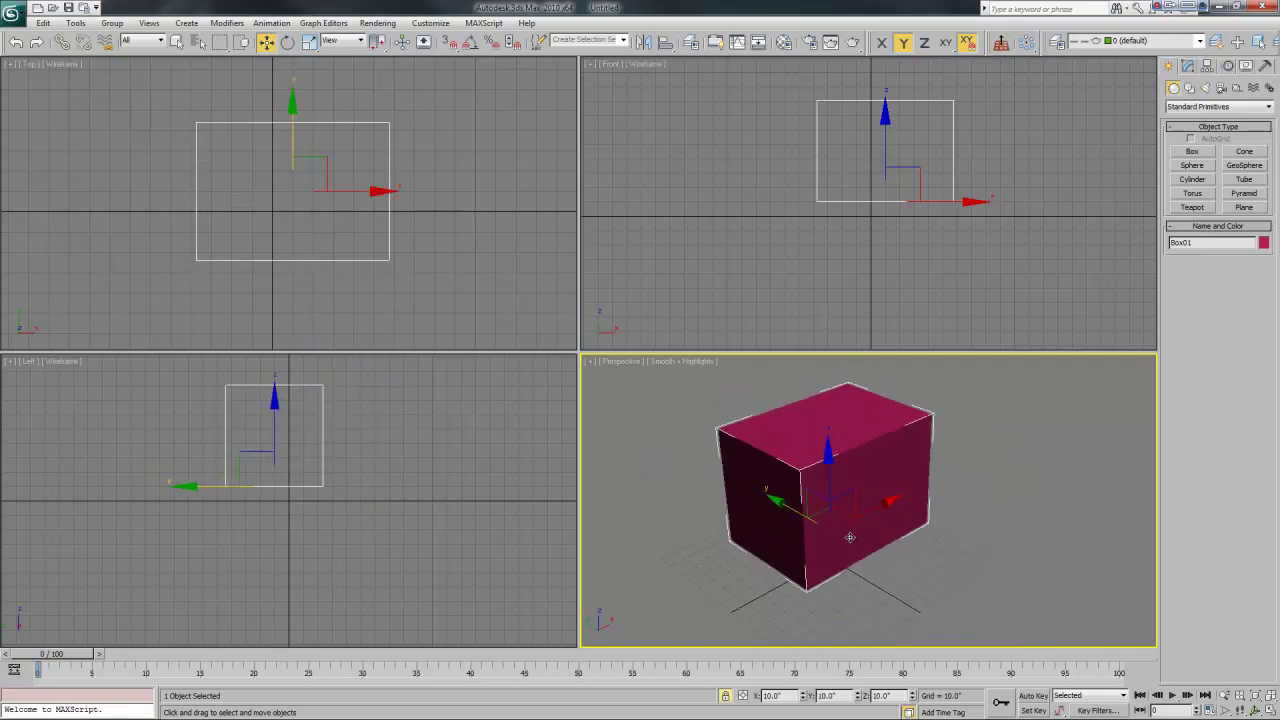
- Release the selection lock and reset the box's Z, Y and X positions to 0
right_click(515, 191)
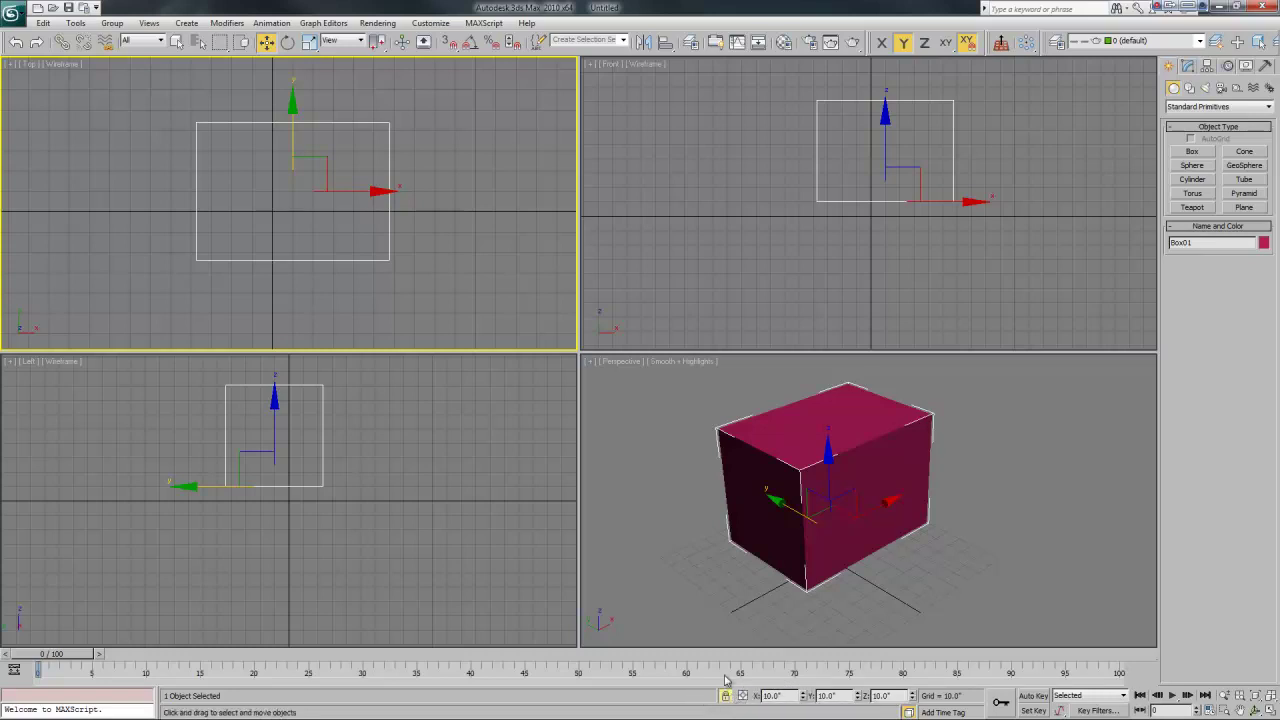
right_click(803, 695)
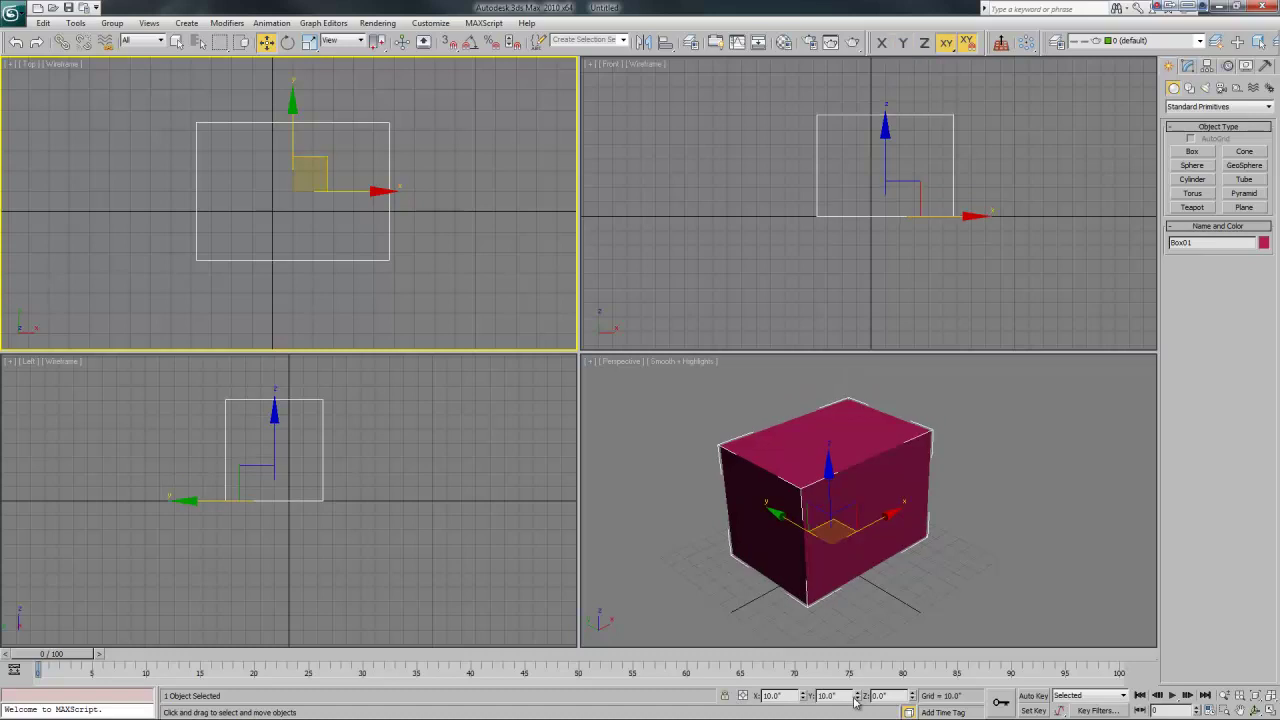
right_click(857, 695)
right_click(803, 695)
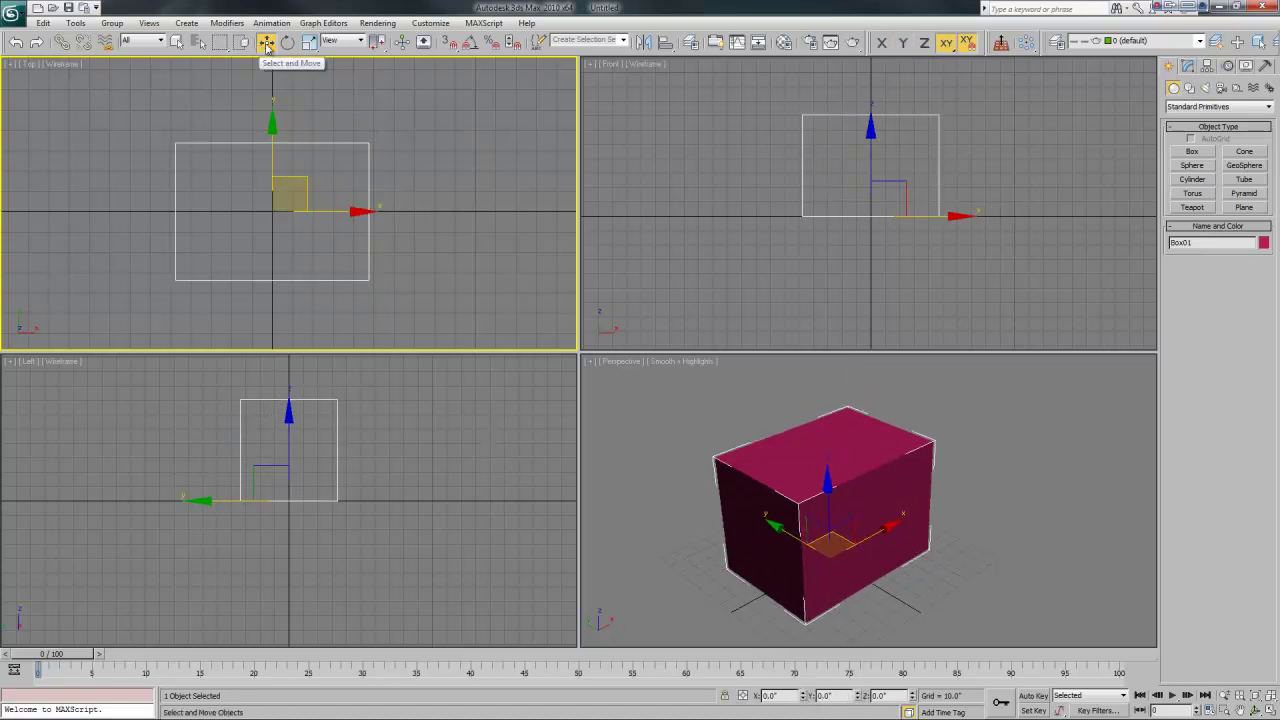
right_click(311, 189)
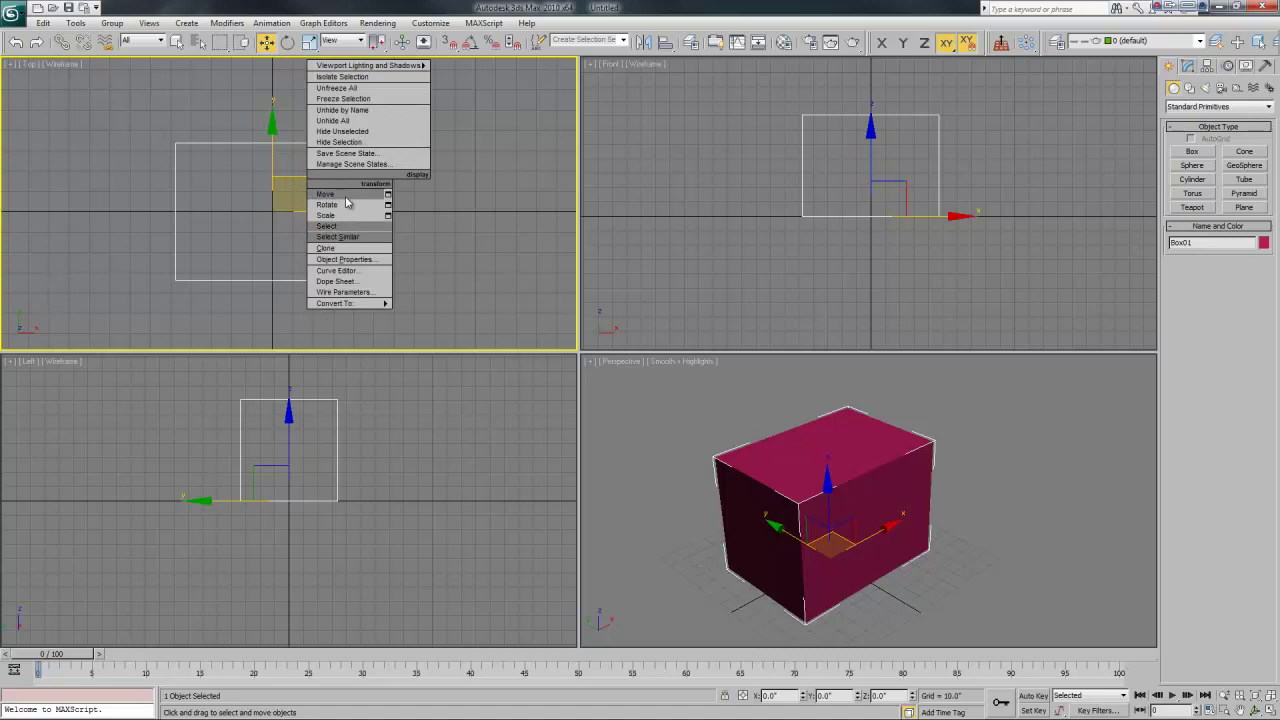
left_click(220, 116)
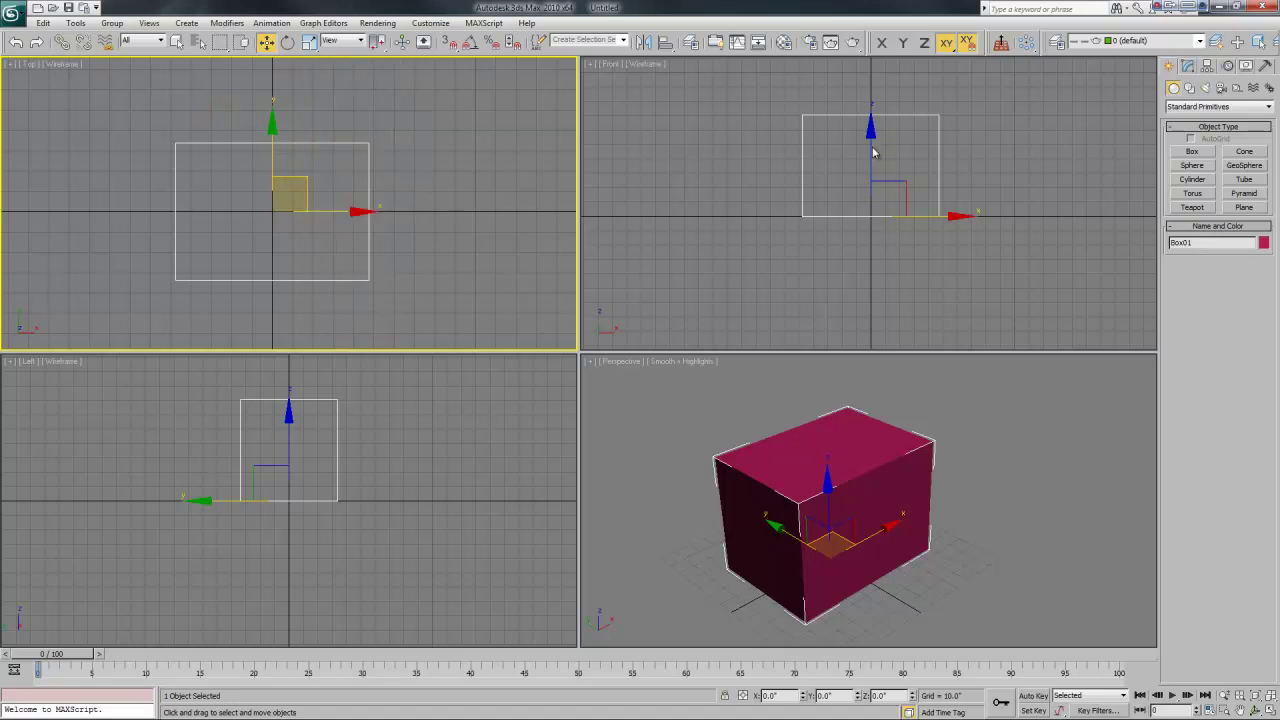
- Activate Select and Rotate and maximize the Perspective viewport around the box
left_click(290, 45)
left_click(795, 520)
key("alt+w")
middle_click_drag(530, 462, 458, 453, "alt")
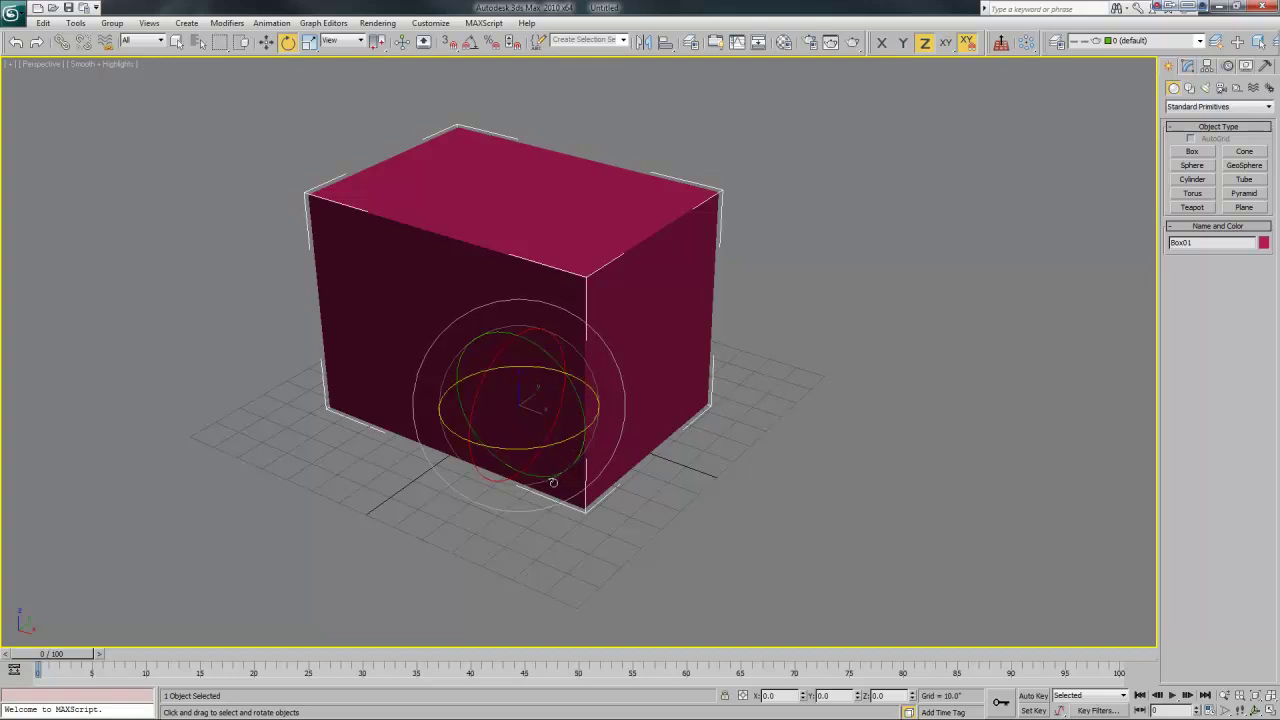
- Try rotating the box about single axes with the rotate gizmo's rings, including about 13 degrees around Y
left_click_drag(576, 390, 532, 396)
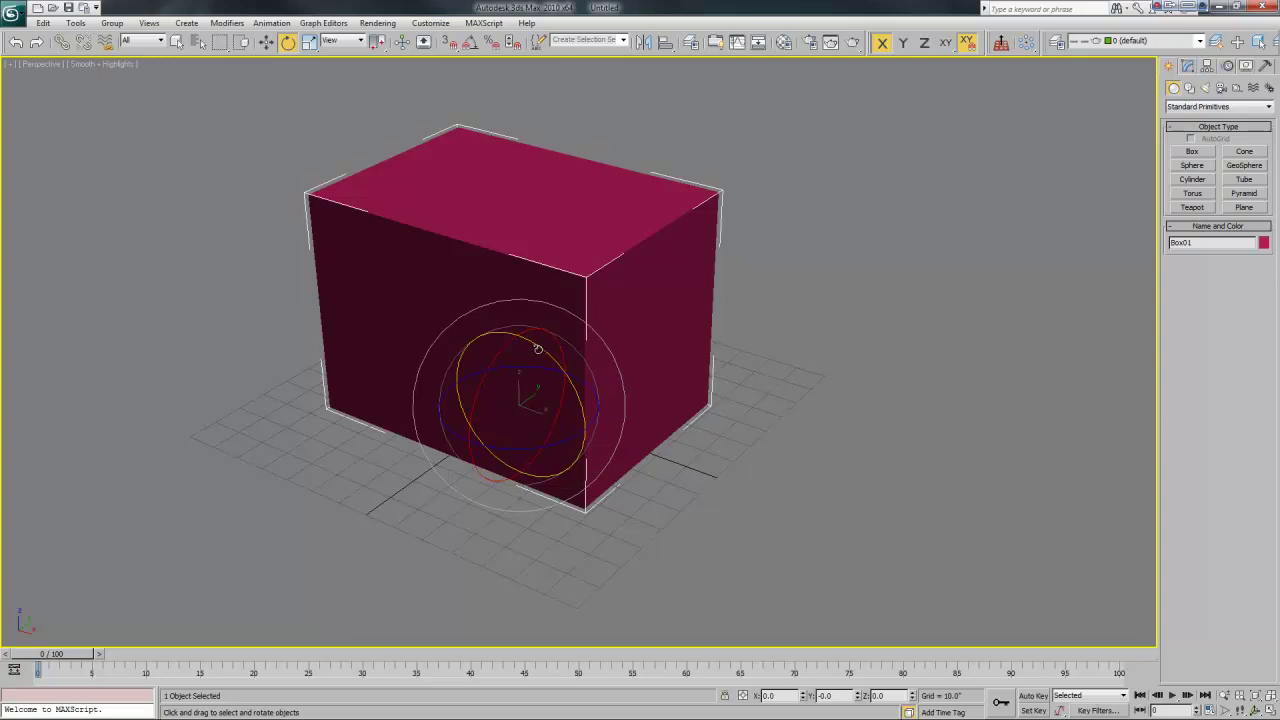
left_click_drag(538, 346, 552, 371)
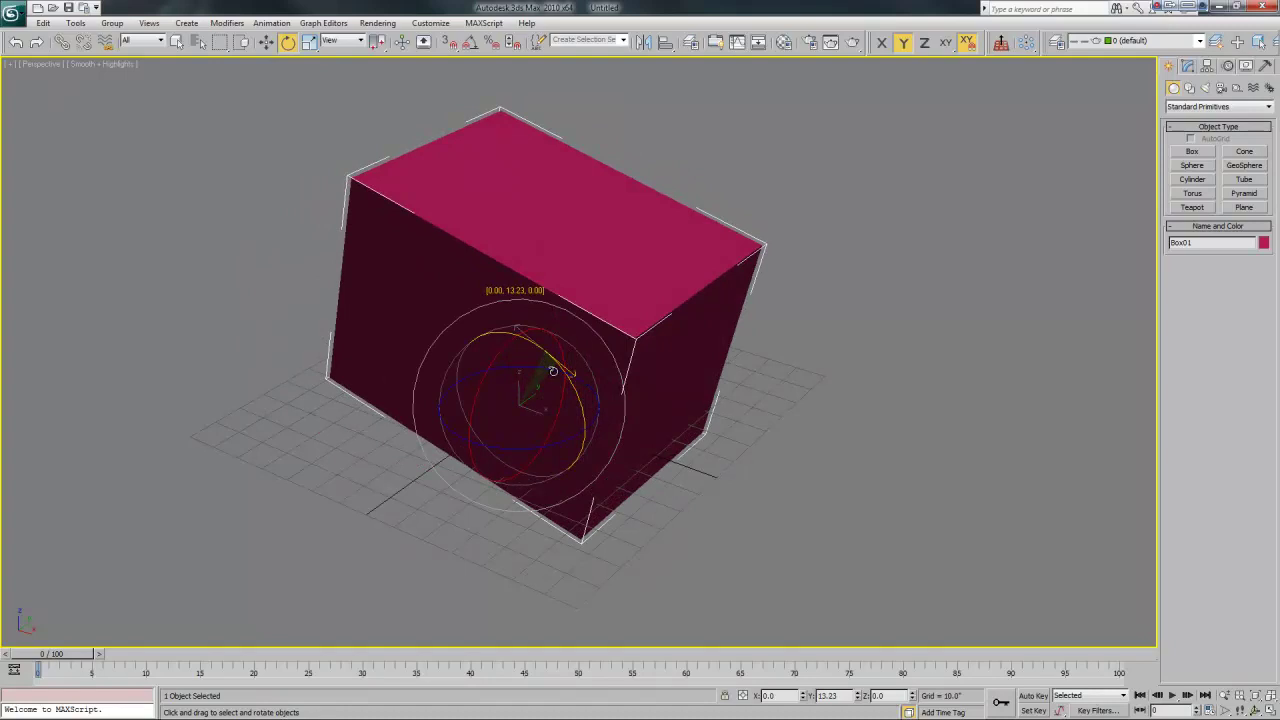
right_click(553, 371)
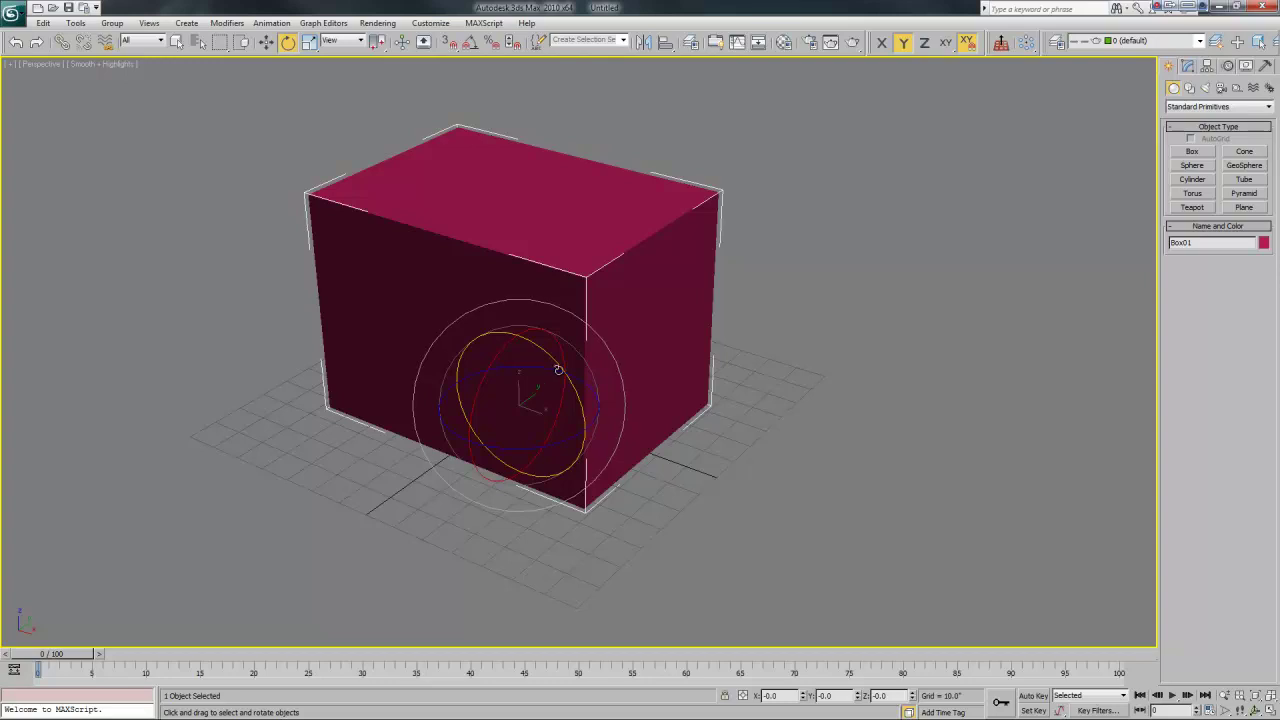
left_click_drag(486, 371, 532, 311)
right_click(532, 311)
left_click_drag(558, 364, 591, 434)
right_click(591, 434)
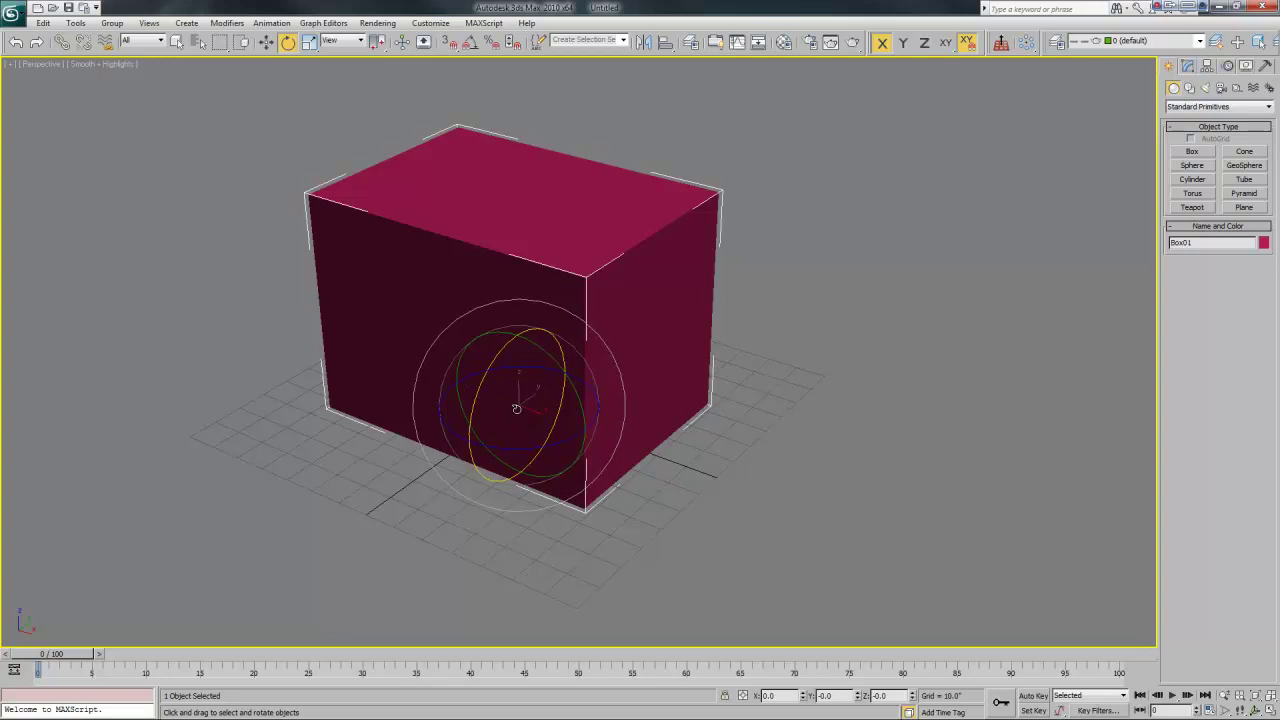
- Try rotating the box freely about all axes using the inner sphere of the rotate gizmo
left_click_drag(515, 406, 601, 388)
left_click_drag(503, 400, 561, 377)
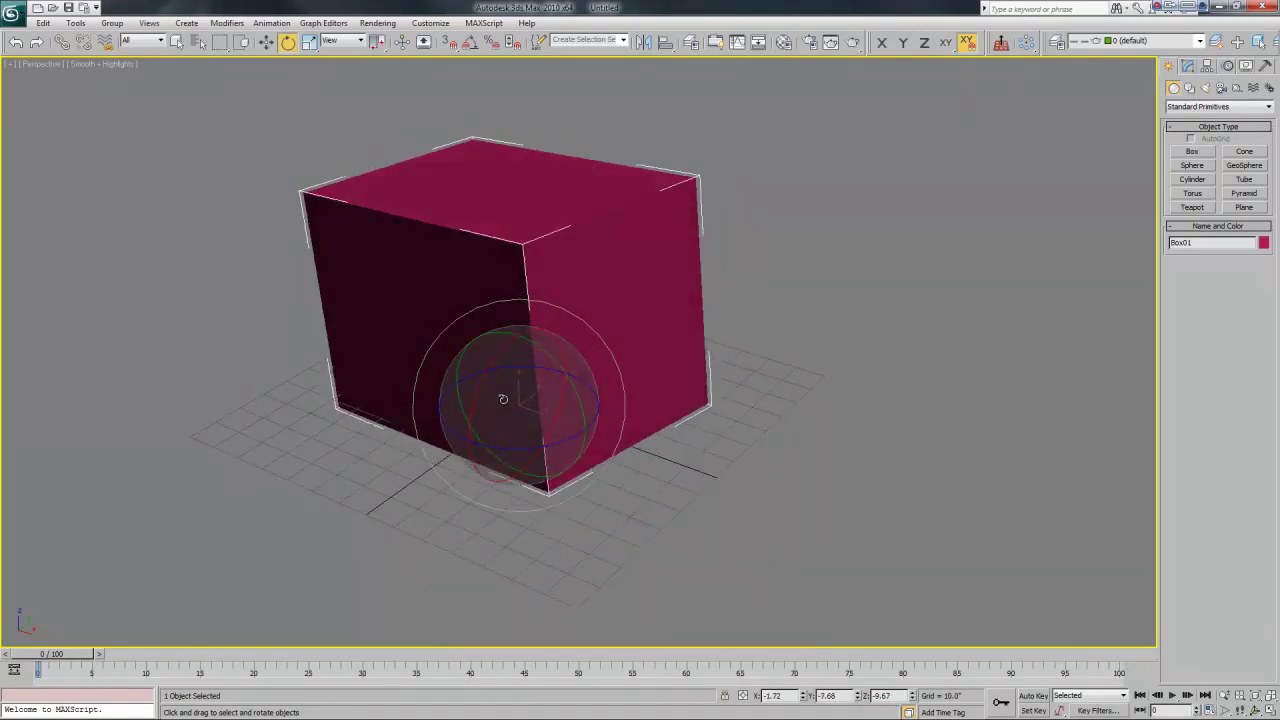
mouse_move(519, 392)
left_mouse_down()
mouse_move(543, 406)
mouse_move(537, 424)
mouse_move(491, 400)
mouse_move(514, 400)
mouse_move(514, 429)
mouse_move(477, 417)
mouse_move(527, 421)
mouse_move(503, 271)
mouse_move(500, 429)
mouse_move(500, 363)
mouse_move(500, 394)
left_mouse_up()
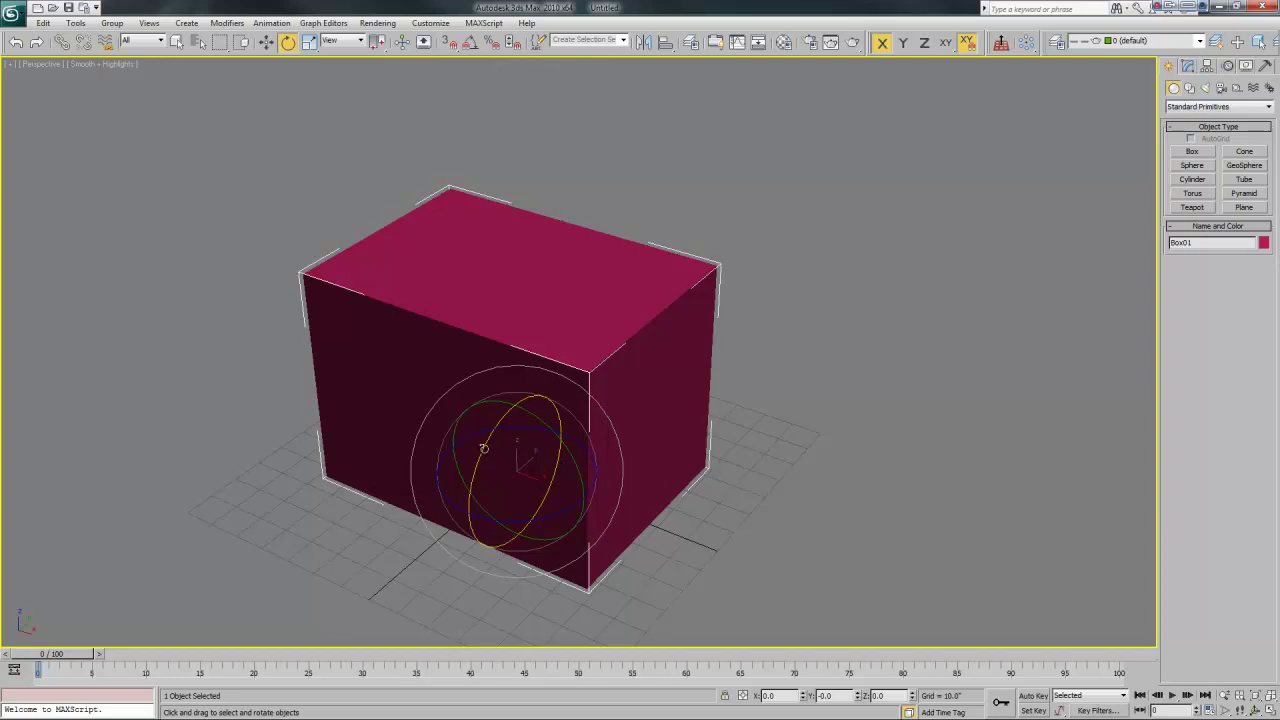
- Turn on Angle Snap and test a snapped rotation of the box about the X axis
left_click(470, 46)
mouse_move(489, 437)
left_mouse_down()
mouse_move(477, 466)
mouse_move(498, 426)
left_mouse_up()
right_click(498, 426)
middle_click_drag(580, 345, 413, 361, "alt")
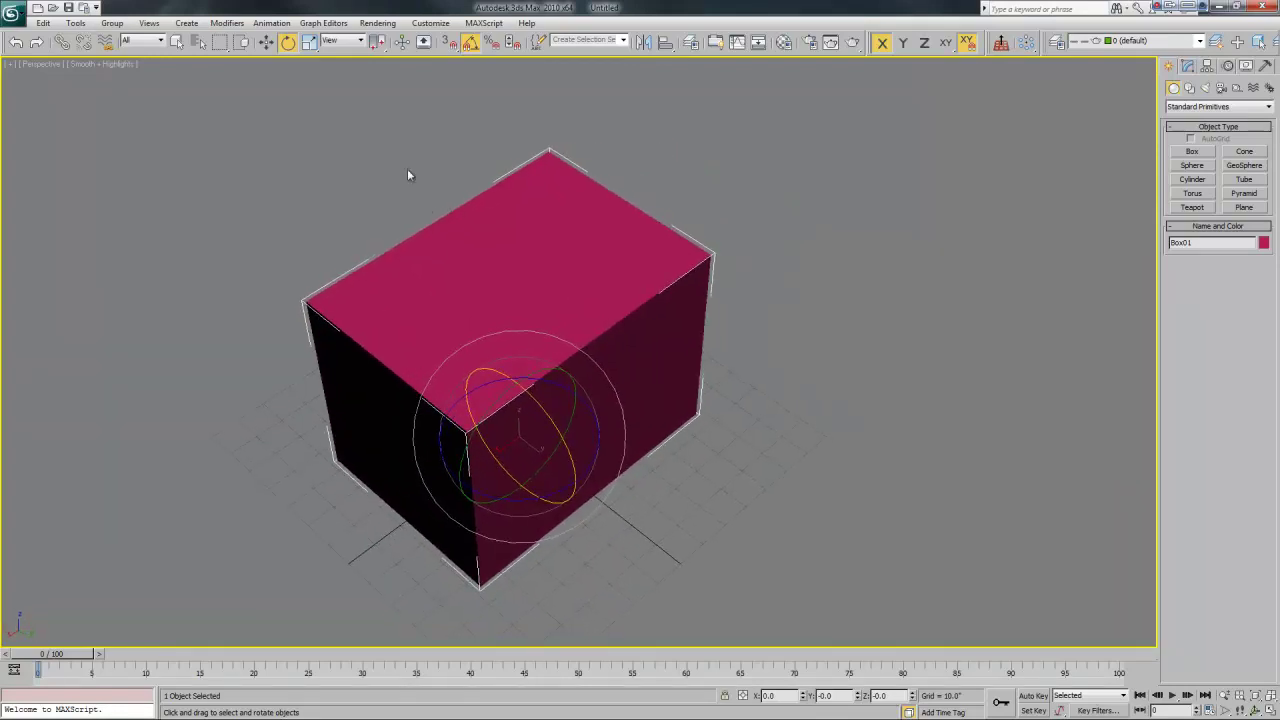
- Switch to Select and Uniform Scale and test scaling the box equally on all axes
left_click(310, 42)
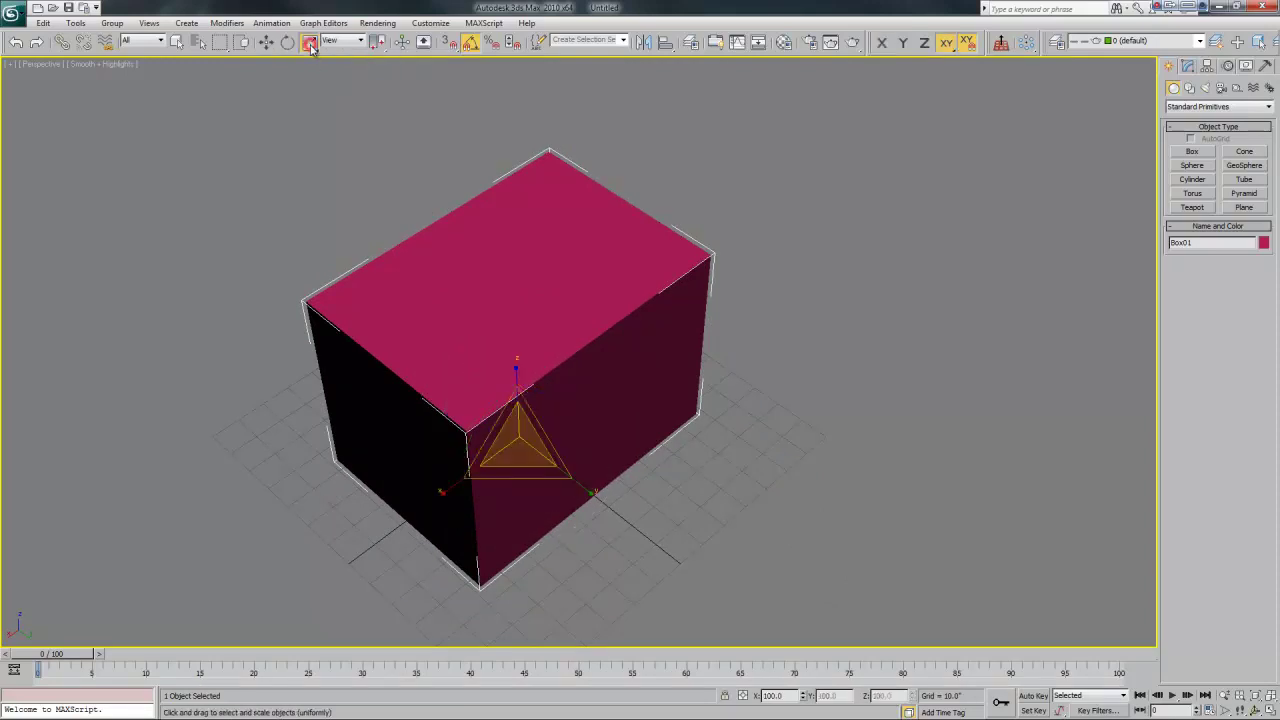
mouse_move(572, 448)
middle_mouse_down("alt")
mouse_move(463, 417)
mouse_move(631, 397)
mouse_move(583, 426)
mouse_move(552, 424)
mouse_move(551, 442)
middle_mouse_up("alt")
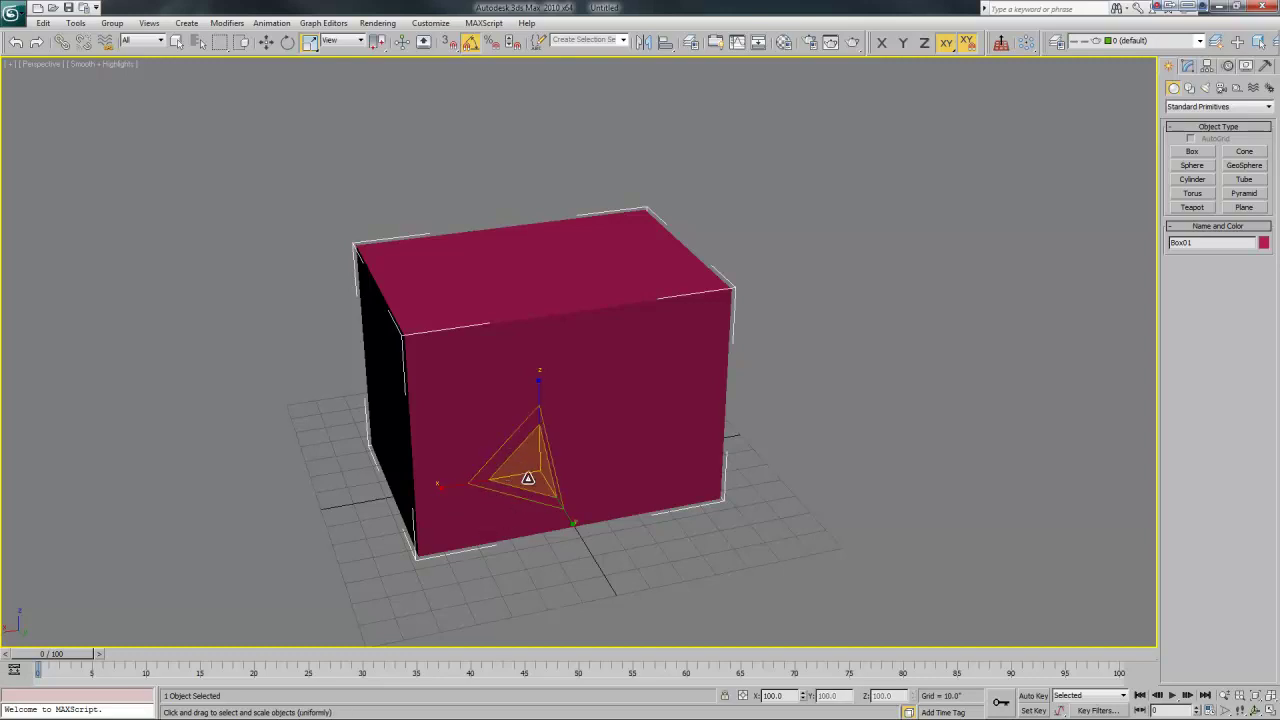
middle_click_drag(517, 482, 523, 478, "alt")
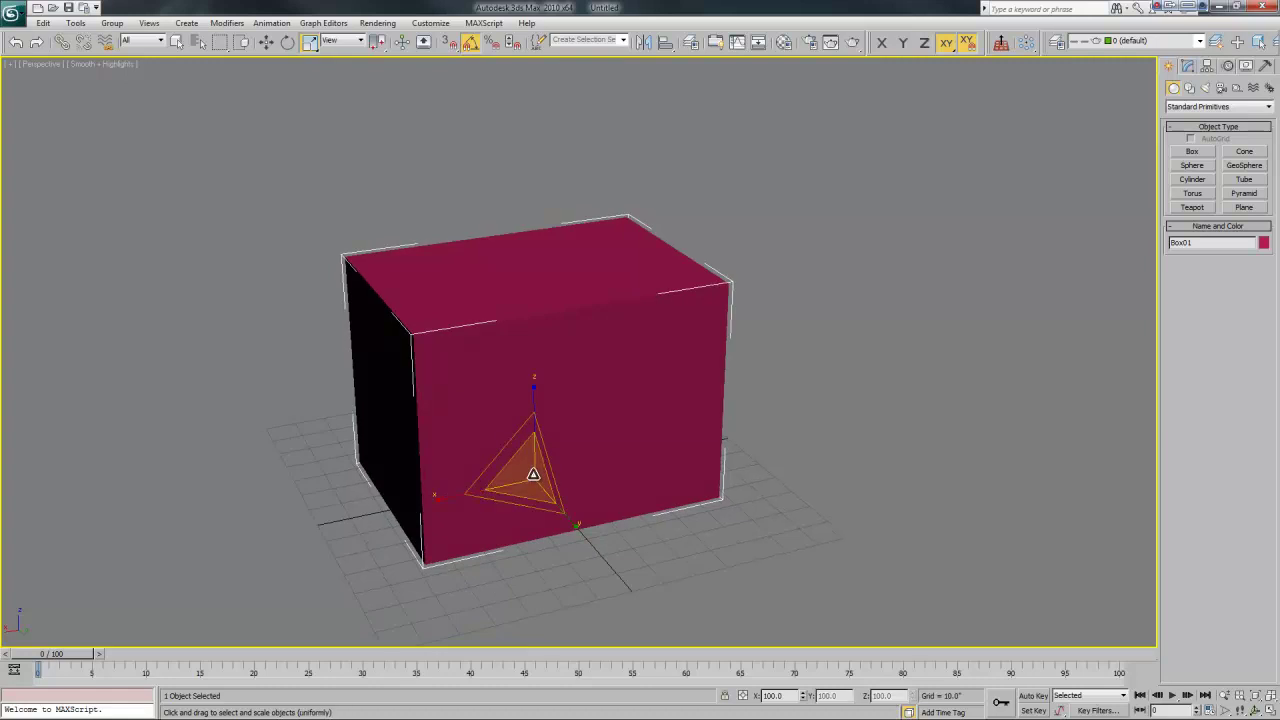
mouse_move(533, 471)
left_mouse_down()
mouse_move(537, 445)
mouse_move(527, 505)
mouse_move(543, 435)
mouse_move(541, 467)
left_mouse_up()
right_click(541, 467)
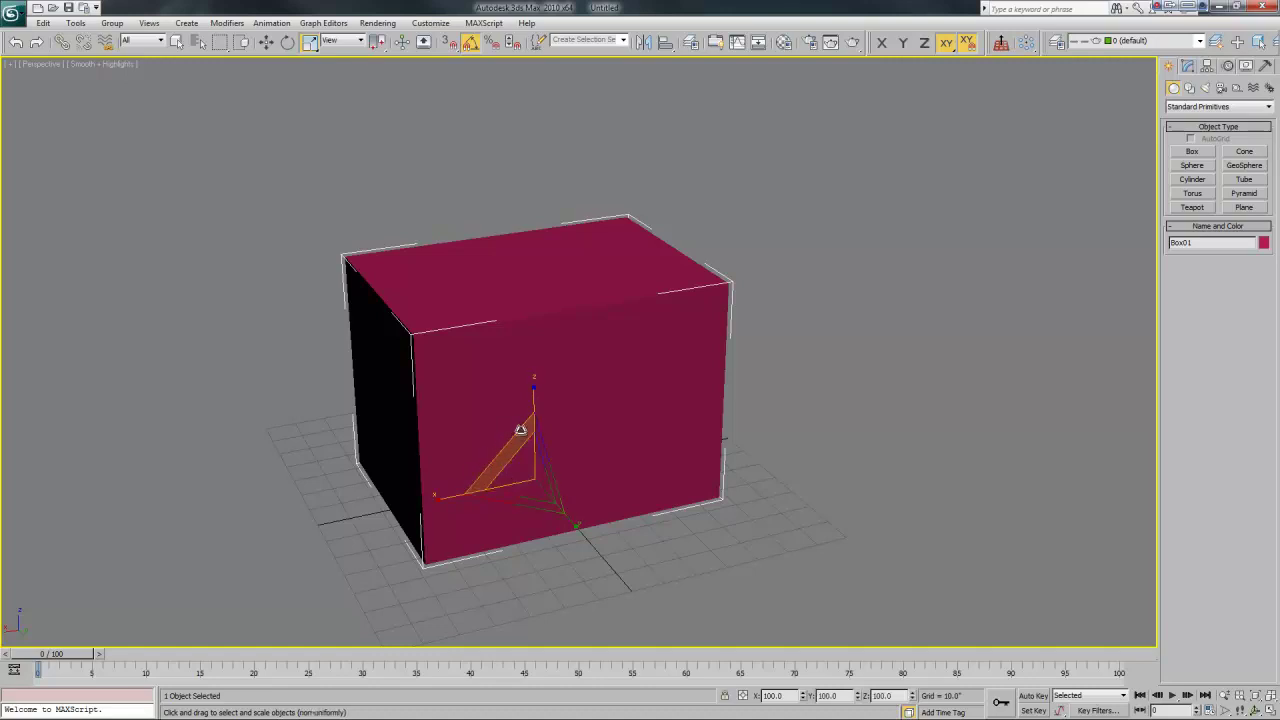
- Try scaling the box non-uniformly in the ZX plane, along X alone and along Z alone
mouse_move(500, 449)
left_mouse_down()
mouse_move(486, 406)
mouse_move(480, 477)
mouse_move(471, 363)
mouse_move(491, 494)
mouse_move(474, 366)
mouse_move(497, 481)
mouse_move(486, 446)
mouse_move(476, 456)
left_mouse_up()
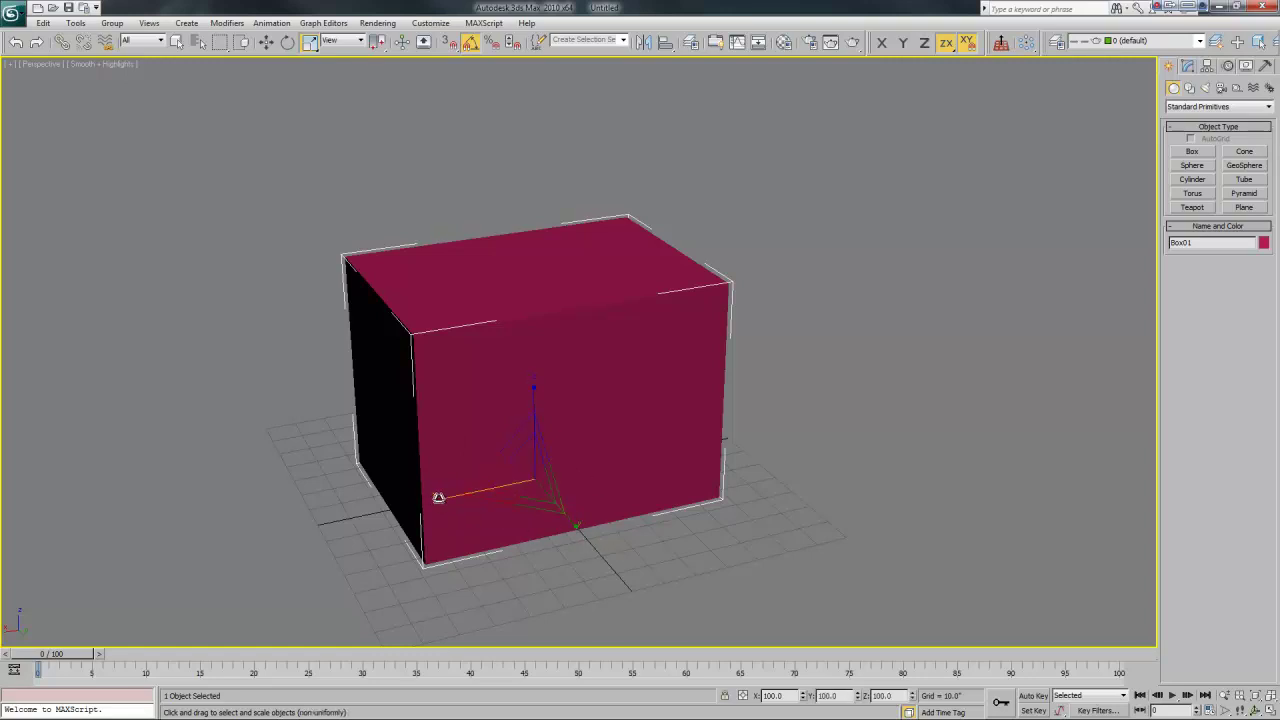
left_click_drag(438, 497, 511, 451)
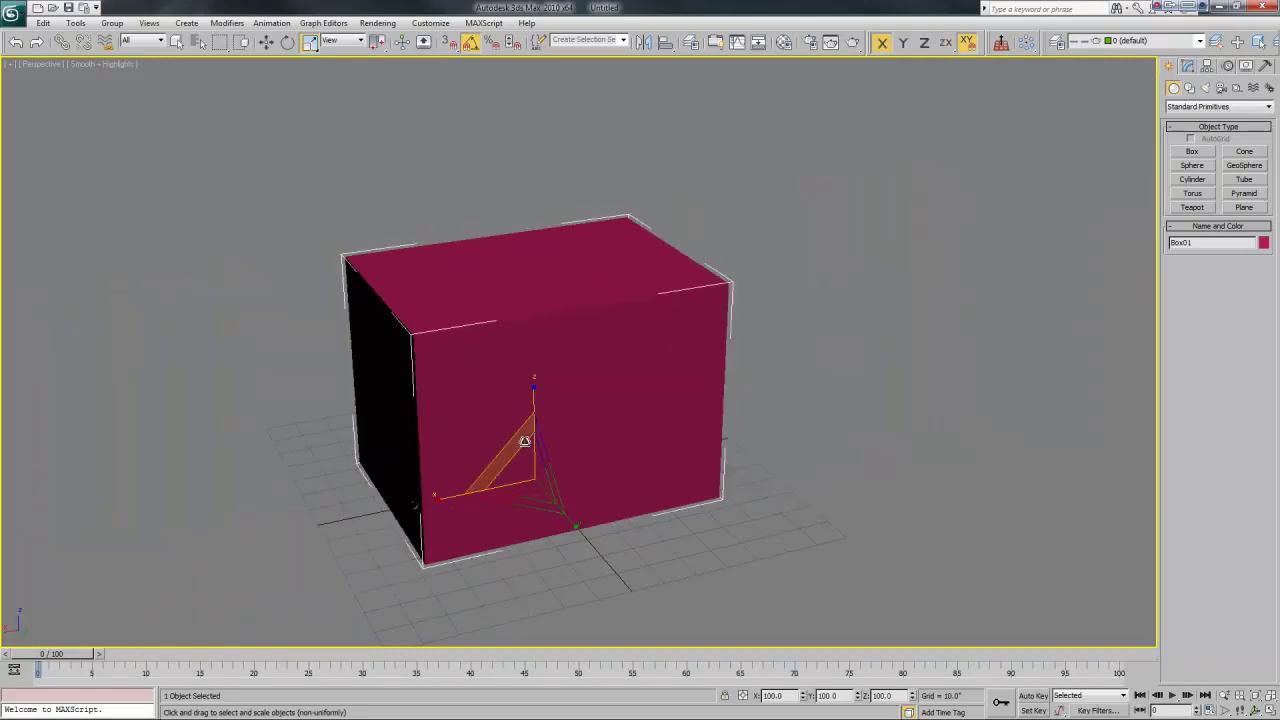
mouse_move(536, 392)
left_mouse_down()
mouse_move(534, 306)
mouse_move(543, 420)
mouse_move(542, 318)
mouse_move(540, 403)
mouse_move(534, 364)
mouse_move(537, 388)
left_mouse_up()
- Change the scale mode to Non-uniform and to Squash, try squashing the box along Z, and return to Uniform Scale
left_click_drag(312, 48, 310, 88)
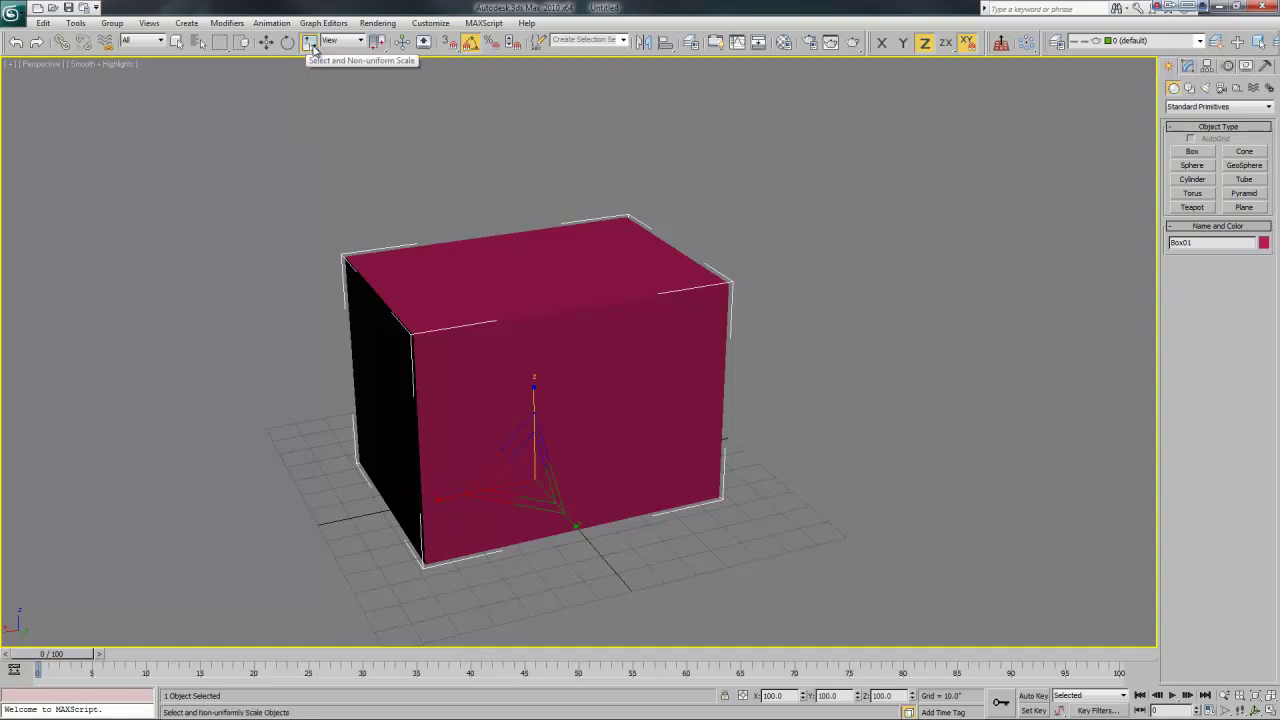
left_click_drag(310, 45, 310, 108)
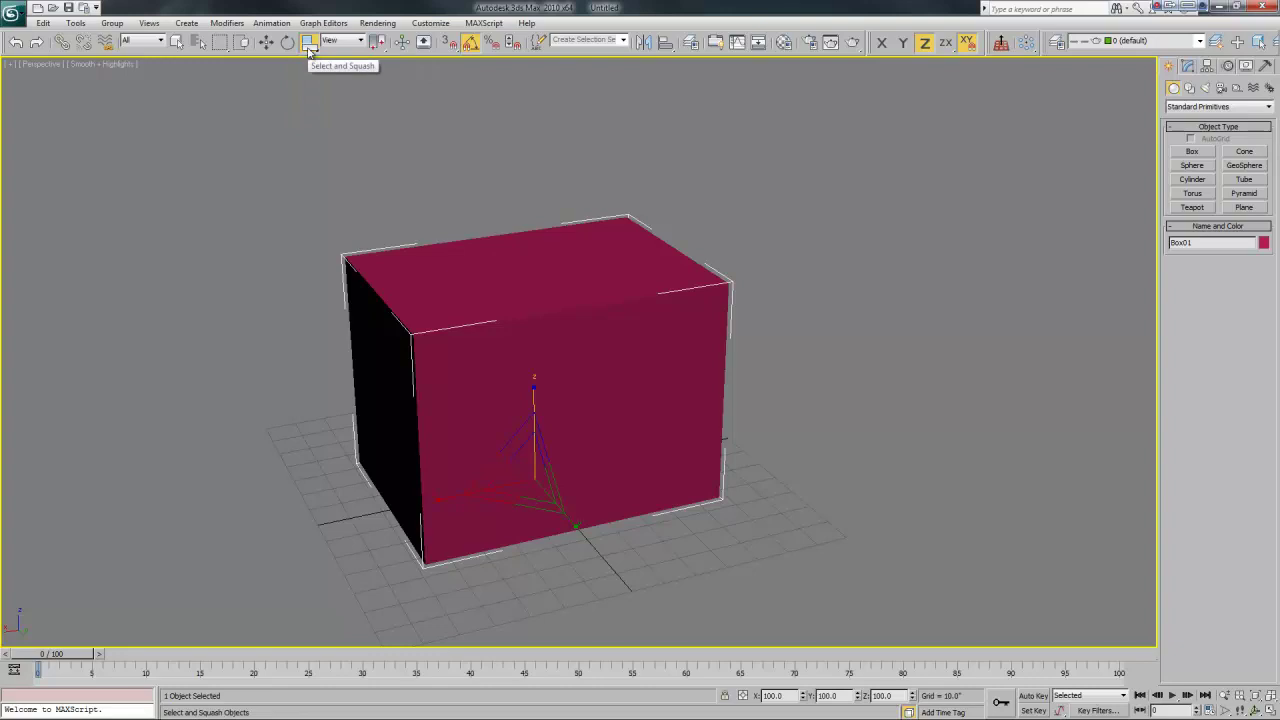
left_click_drag(537, 380, 533, 433)
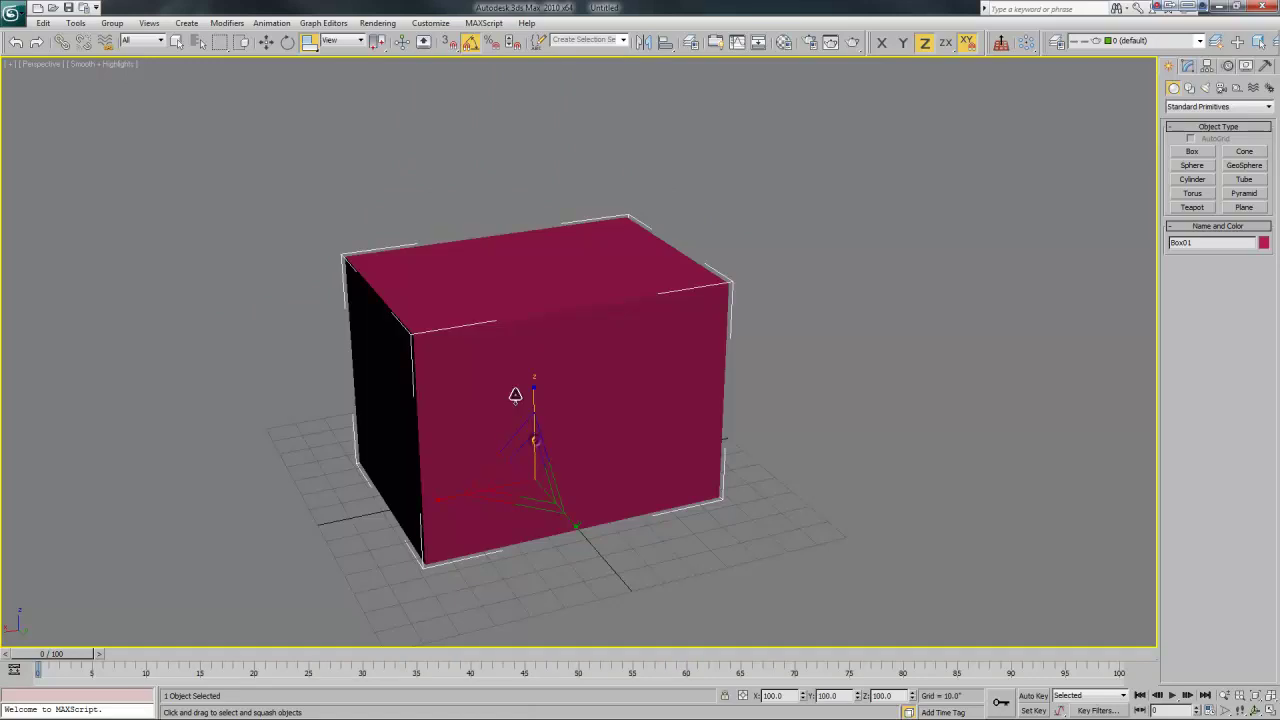
left_click_drag(307, 45, 312, 64)
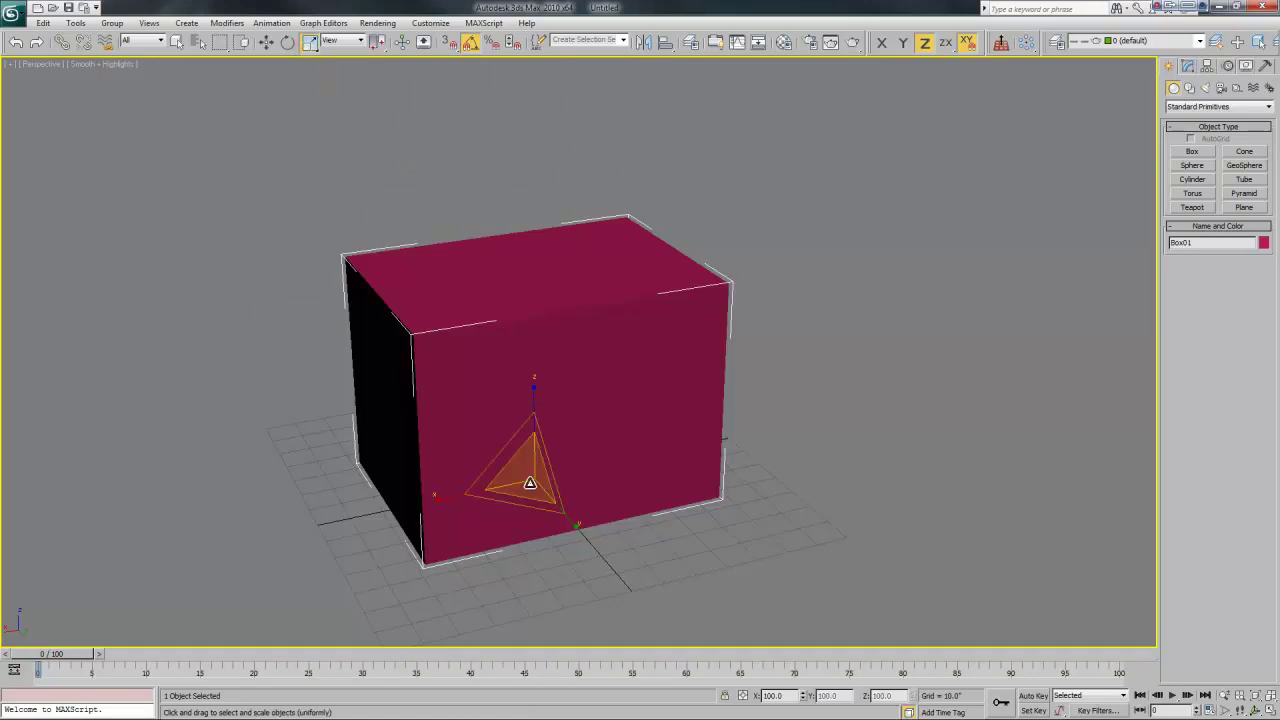
- Replace Angle Snap with Percent Snap and test a snapped uniform scale of the box
left_click(470, 42)
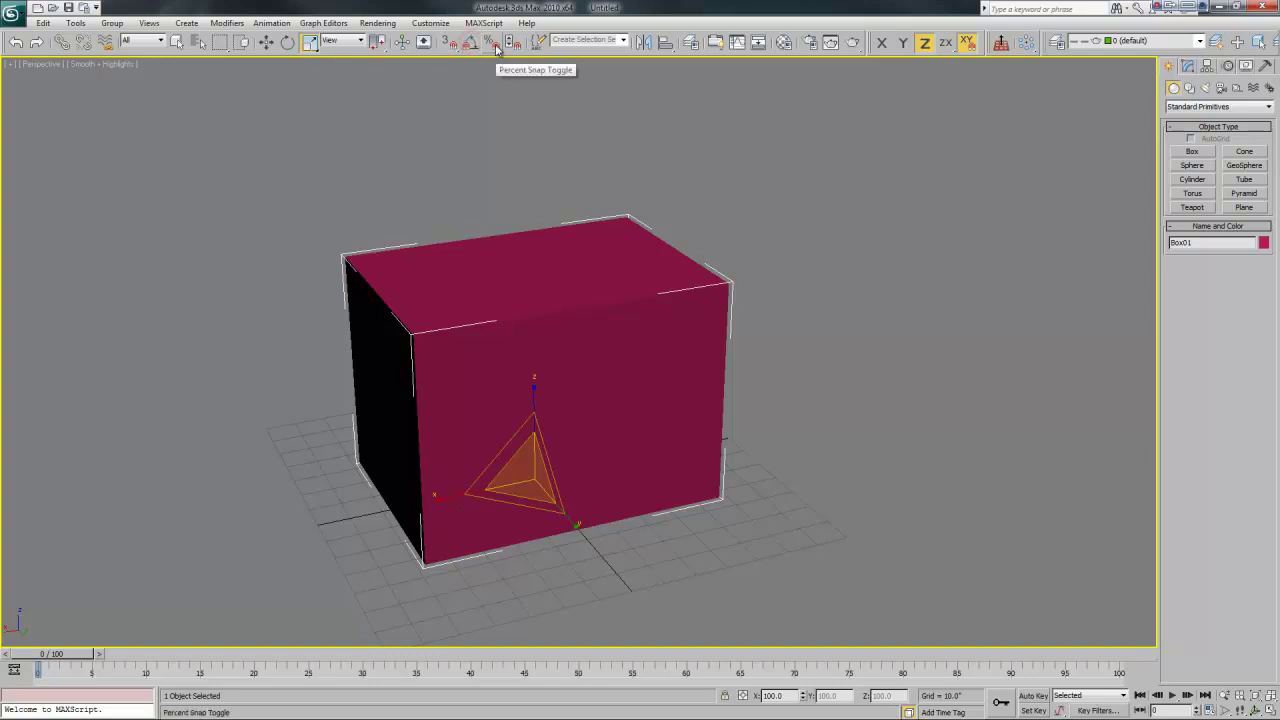
left_click(492, 43)
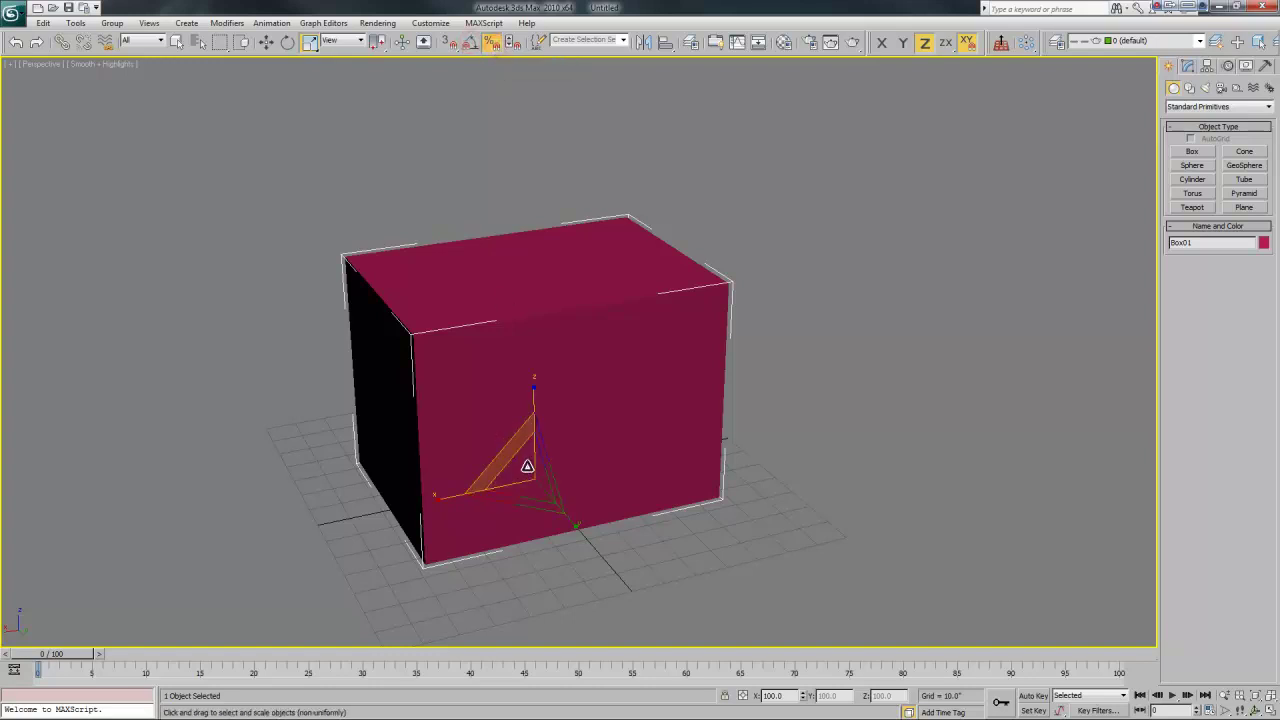
mouse_move(529, 470)
left_mouse_down()
mouse_move(537, 441)
mouse_move(534, 471)
left_mouse_up()
- Review the snap types and the angle and percent increments in the Grid and Snap Settings, and close the dialog
right_click(490, 47)
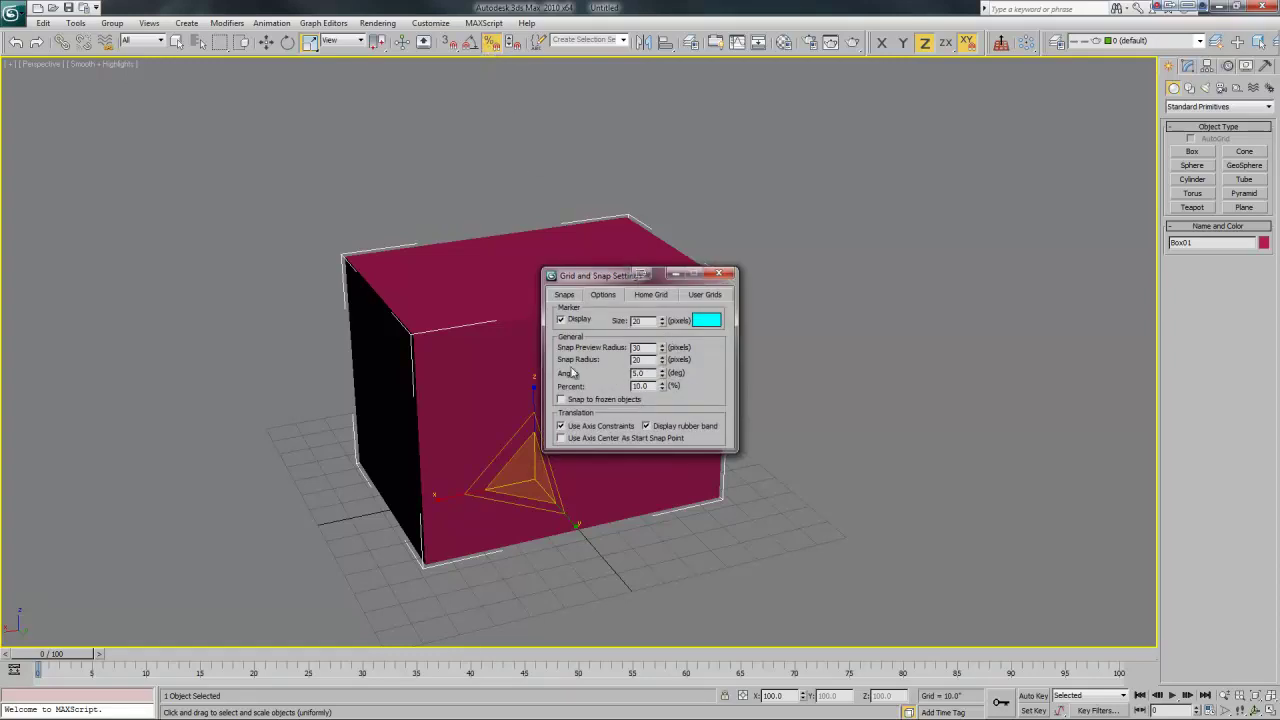
left_click(565, 295)
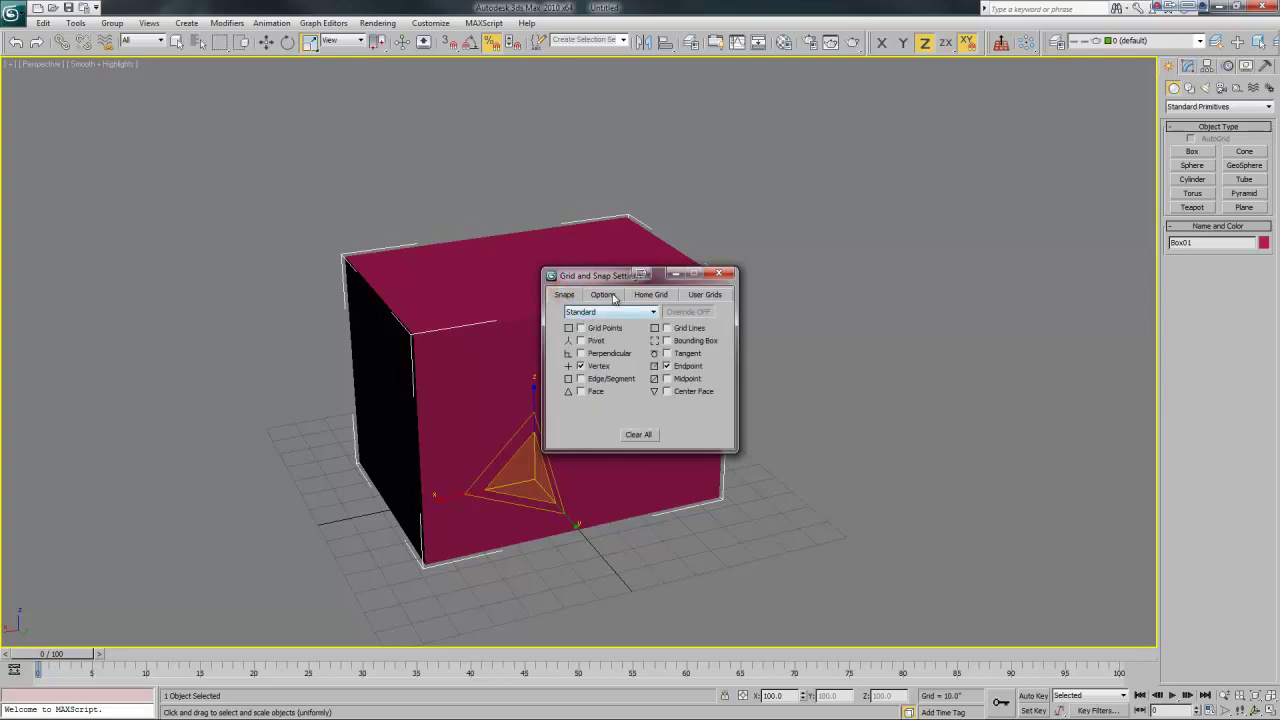
left_click(603, 294)
left_click(720, 274)
middle_click_drag(515, 446, 481, 431, "alt")
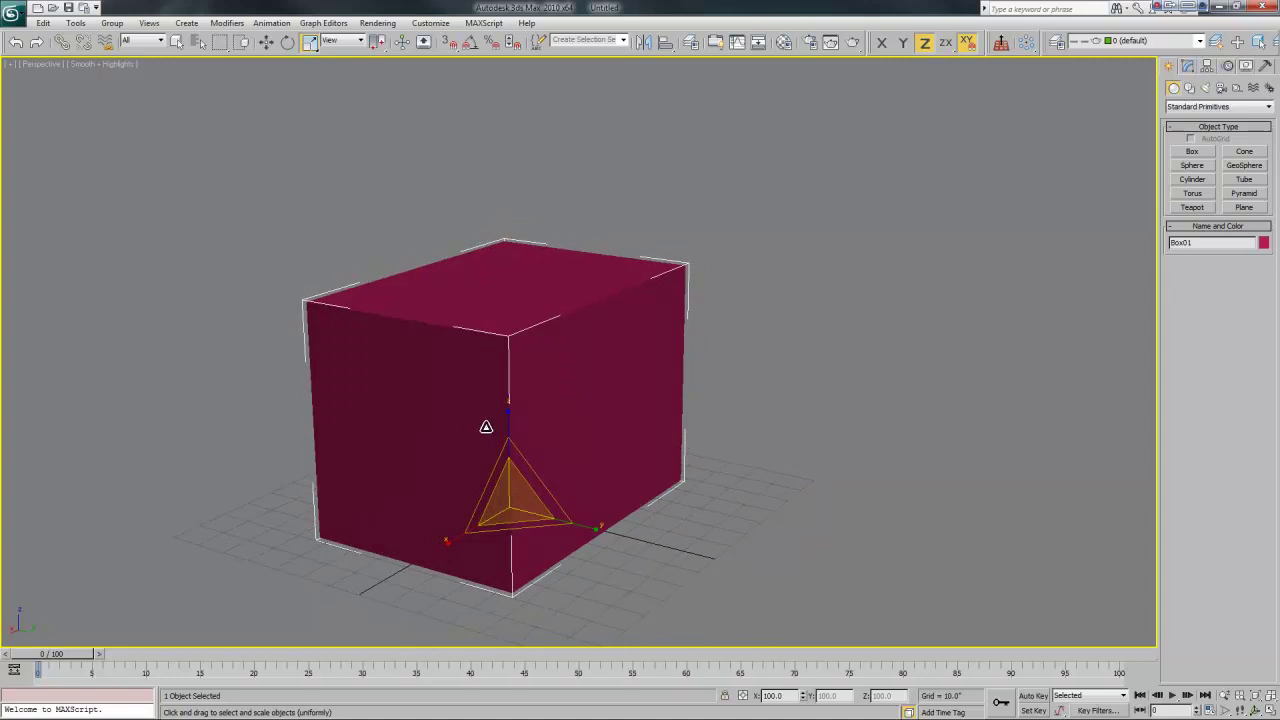
middle_click_drag(613, 437, 575, 461, "alt")
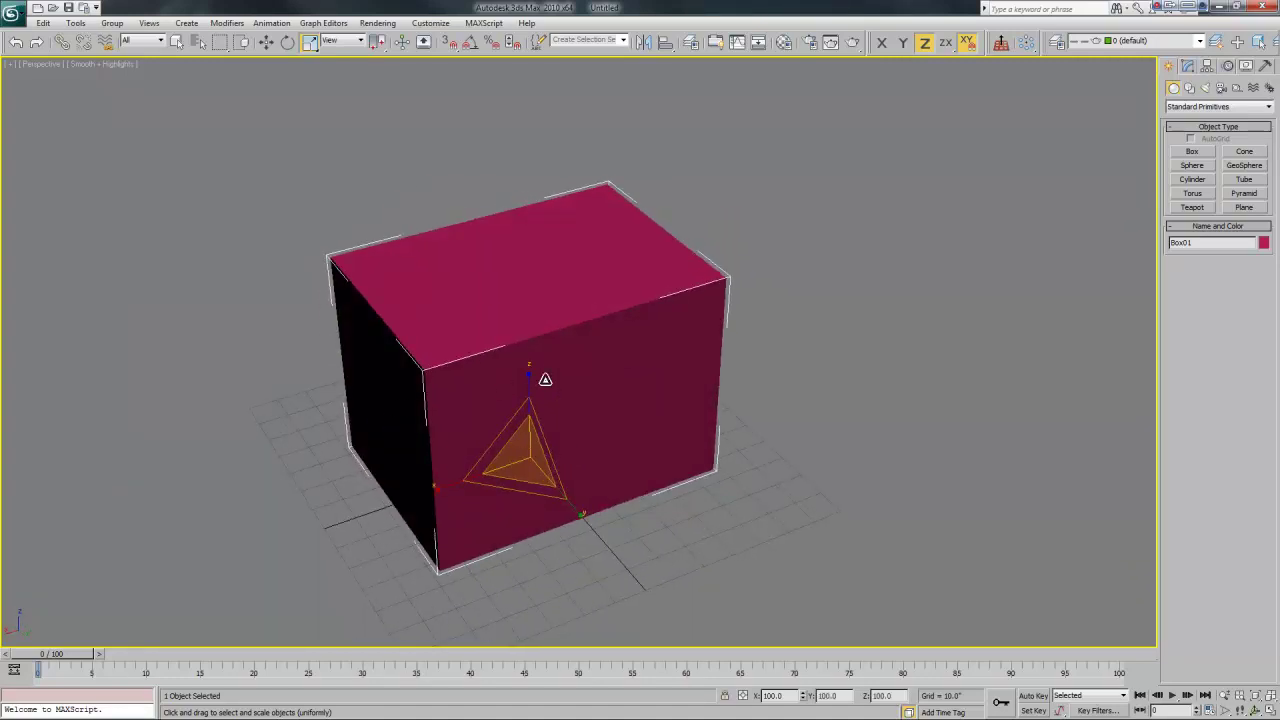
mouse_move(520, 380)
middle_mouse_down()
mouse_move(563, 345)
mouse_move(518, 364)
middle_mouse_up()
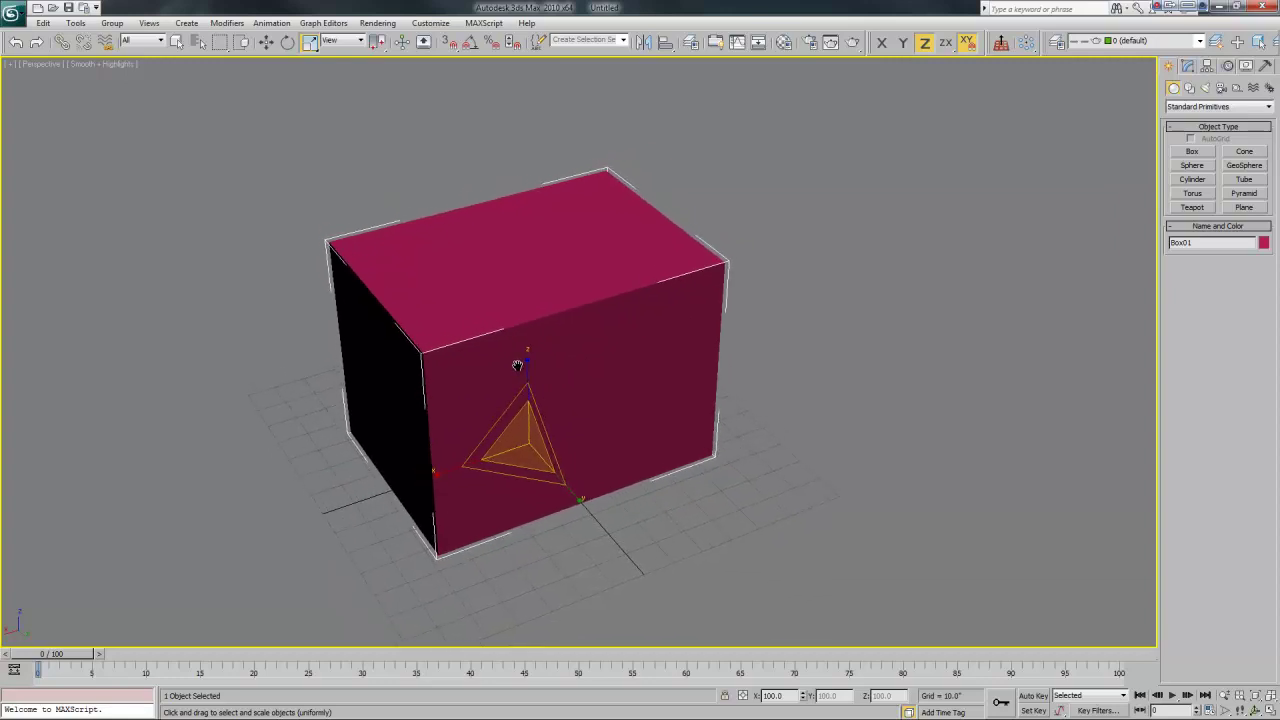